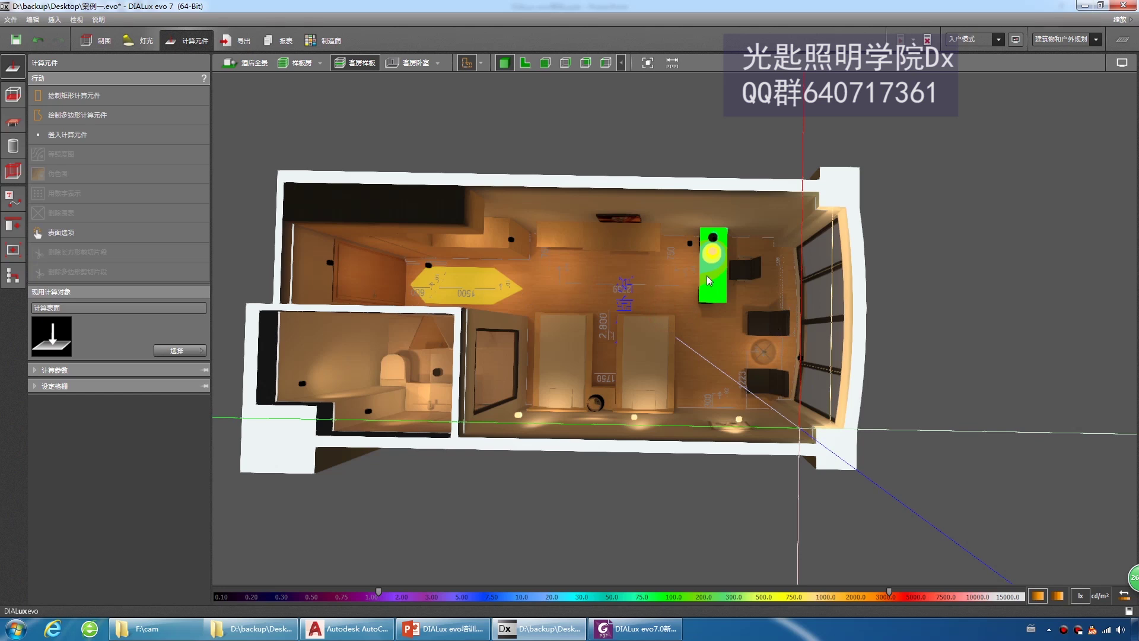
- Remove the false-colour display from the desk surface and deselect the desk
{"action": "left_click", "coordinate": [84, 219]}
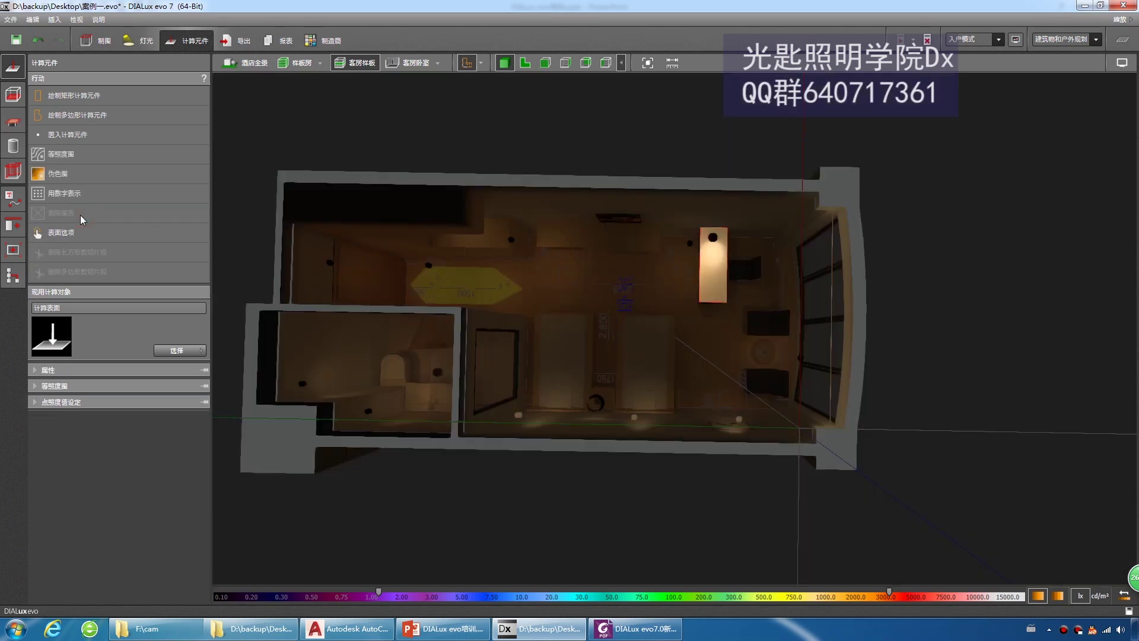
{"action": "left_click", "coordinate": [648, 186]}
{"action": "scroll", "coordinate": [649, 187], "scroll_direction": "up", "scroll_amount": 3}
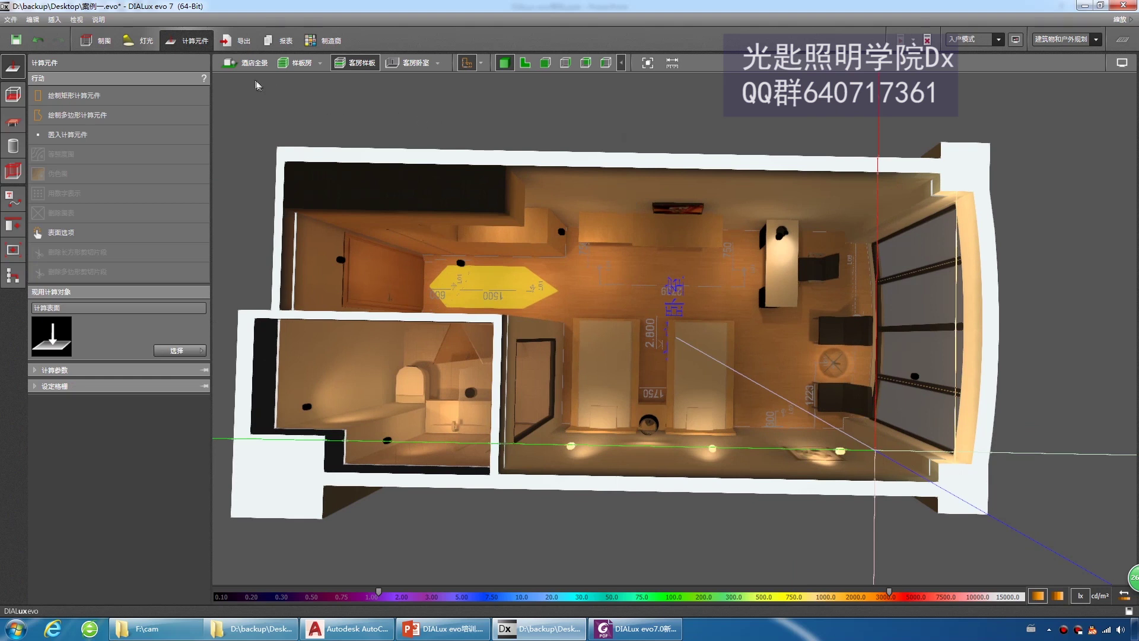
- Open the plan export settings in the export section and show the guest room as a 2D floor plan
{"action": "left_click", "coordinate": [240, 40]}
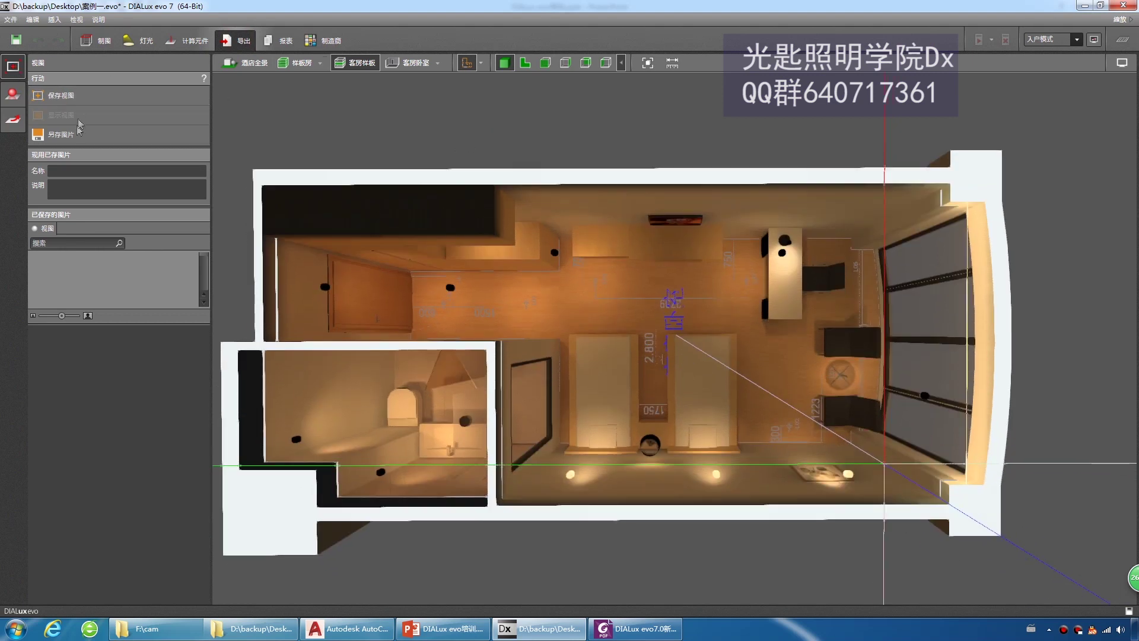
{"action": "right_click_drag", "start_coordinate": [581, 231], "coordinate": [600, 236]}
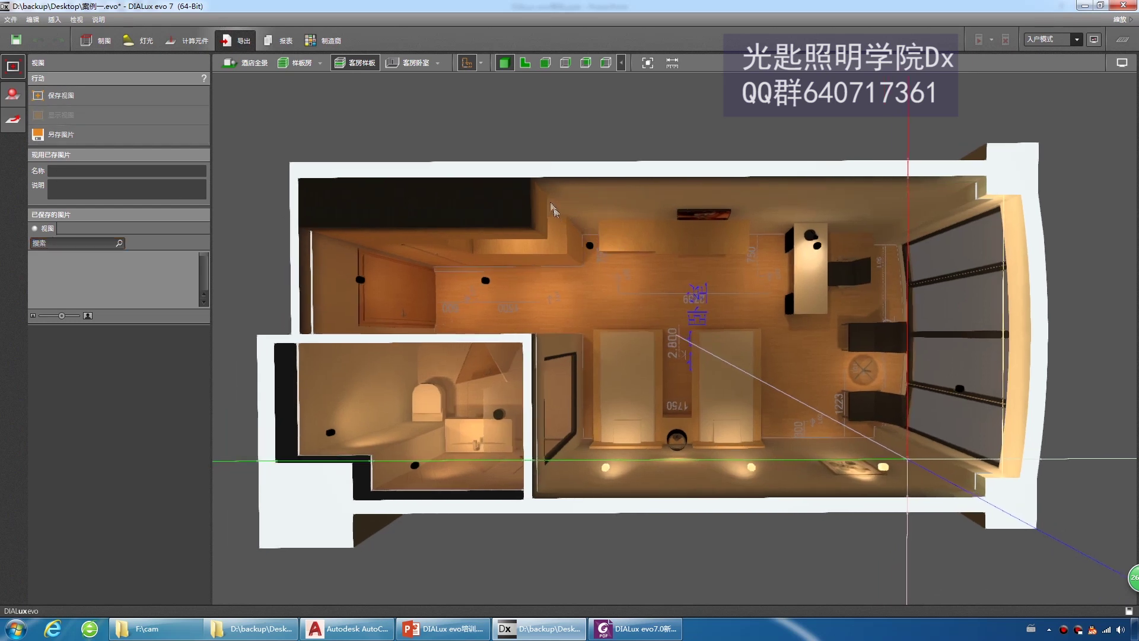
{"action": "left_click", "coordinate": [14, 100]}
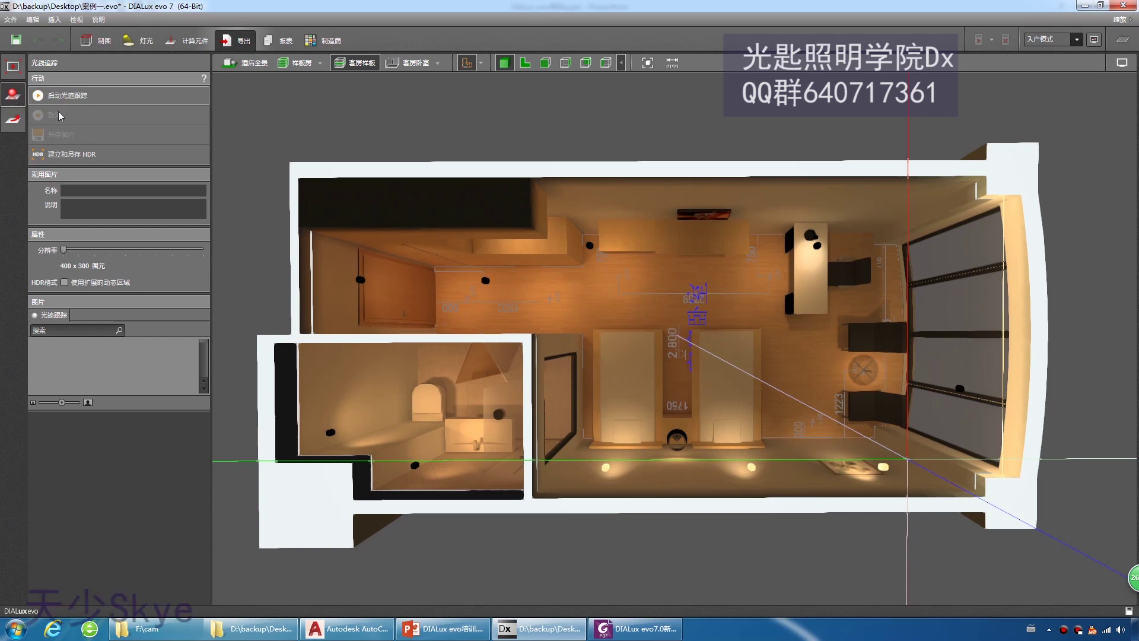
{"action": "left_click", "coordinate": [12, 119]}
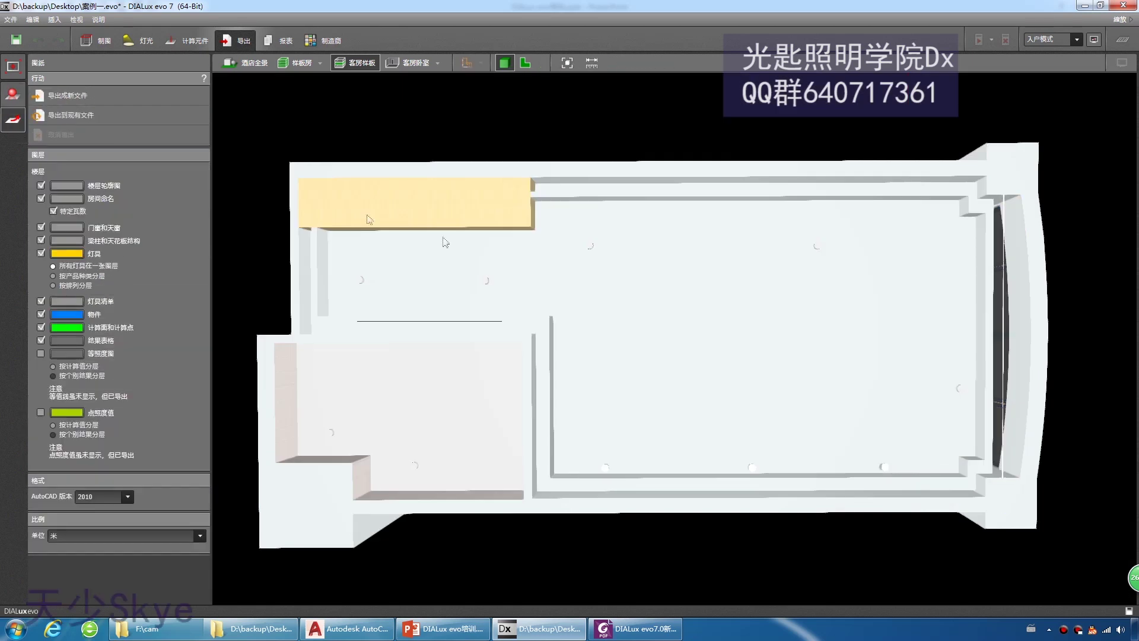
{"action": "left_click", "coordinate": [525, 62]}
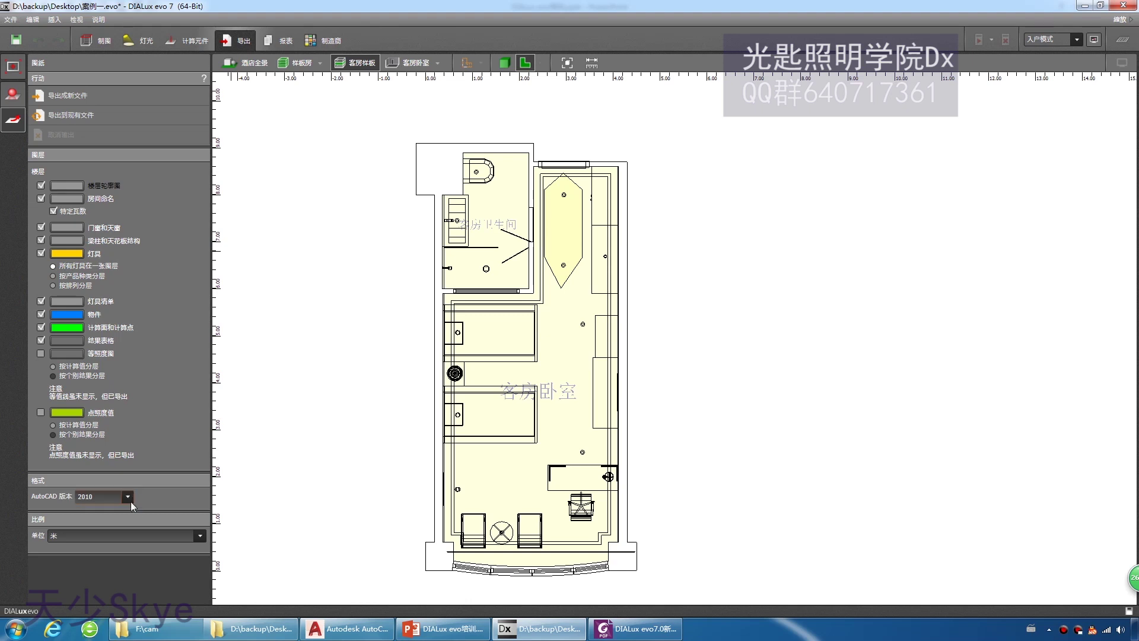
- Set the scale unit for the AutoCAD plan export to millimetres
{"action": "left_click", "coordinate": [171, 536]}
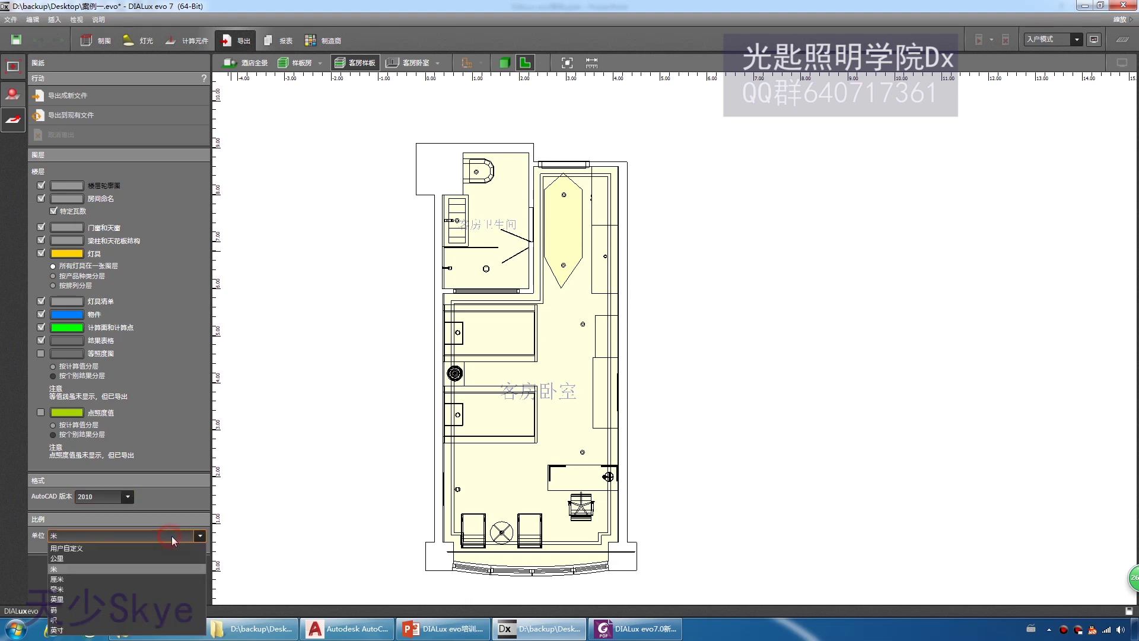
{"action": "left_click", "coordinate": [88, 589]}
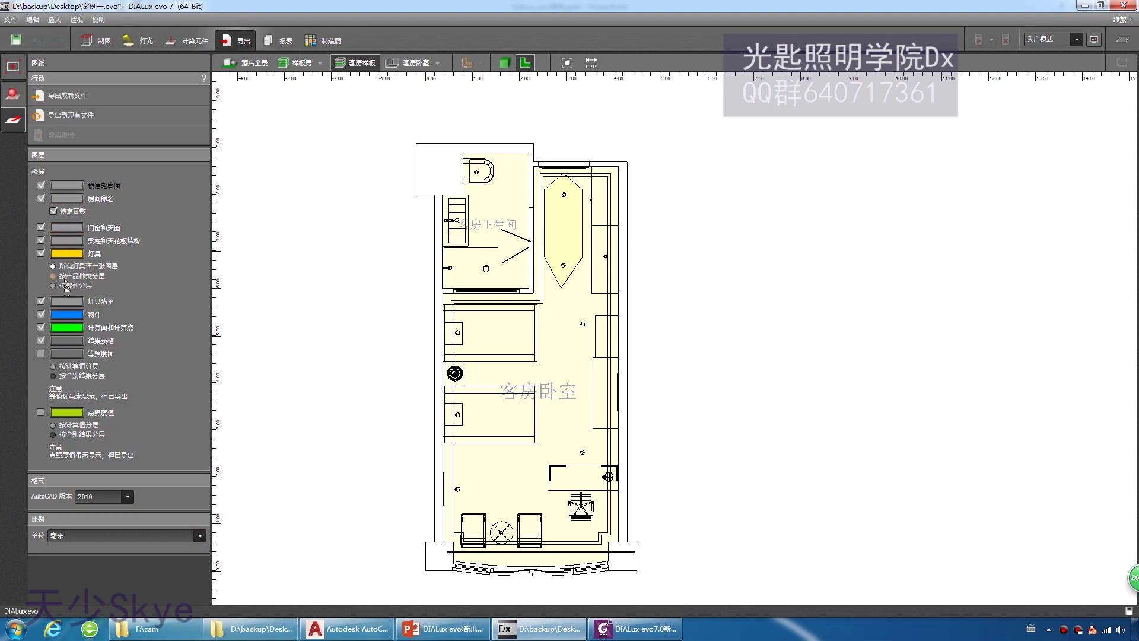
{"action": "scroll", "coordinate": [490, 396], "scroll_direction": "down", "scroll_amount": 1}
{"action": "scroll", "coordinate": [474, 389], "scroll_direction": "up", "scroll_amount": 3}
{"action": "scroll", "coordinate": [463, 383], "scroll_direction": "down", "scroll_amount": 3}
{"action": "scroll", "coordinate": [453, 376], "scroll_direction": "up", "scroll_amount": 2}
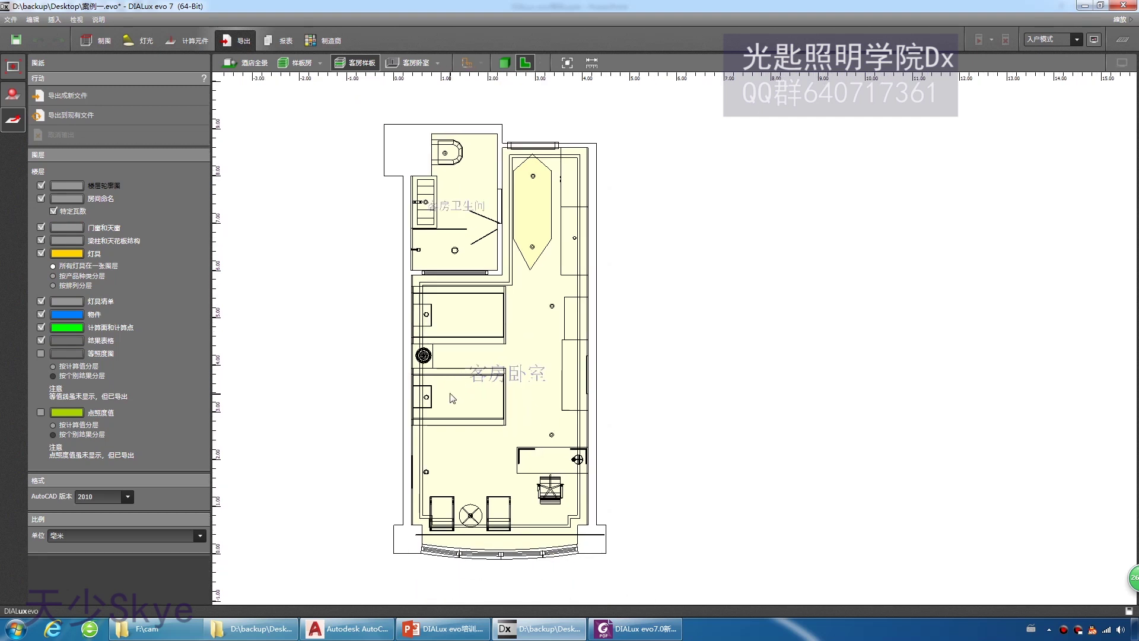
- Return to the export of saved views and show the guest room in 3D
{"action": "left_click", "coordinate": [12, 66]}
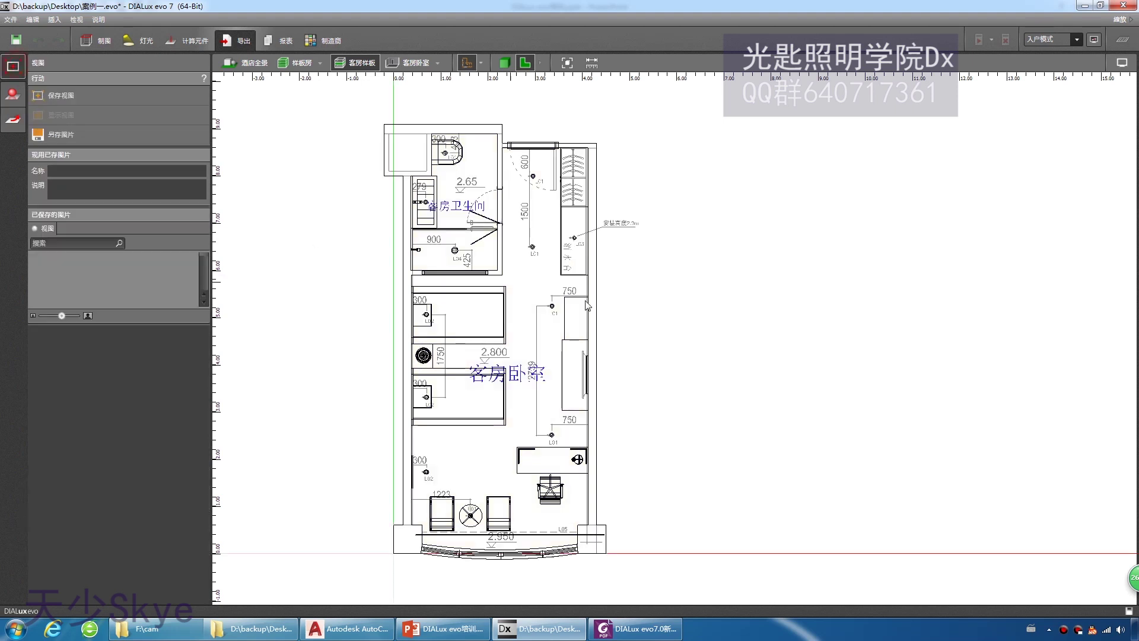
{"action": "left_click", "coordinate": [505, 63]}
{"action": "scroll", "coordinate": [650, 257], "scroll_direction": "up", "scroll_amount": 2}
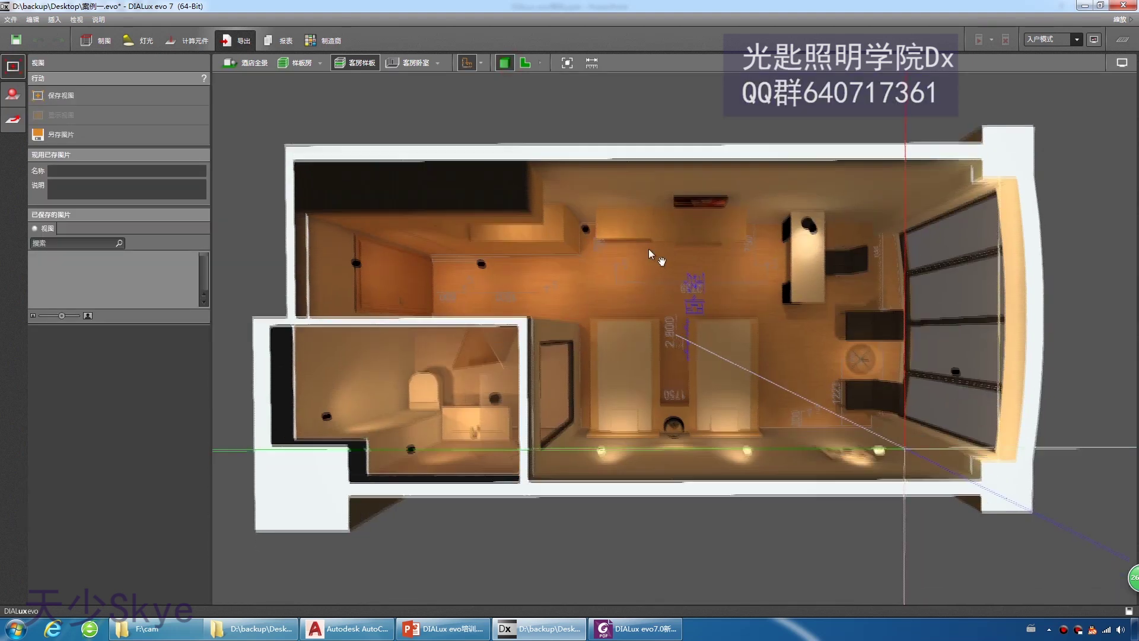
{"action": "scroll", "coordinate": [662, 248], "scroll_direction": "down", "scroll_amount": 2}
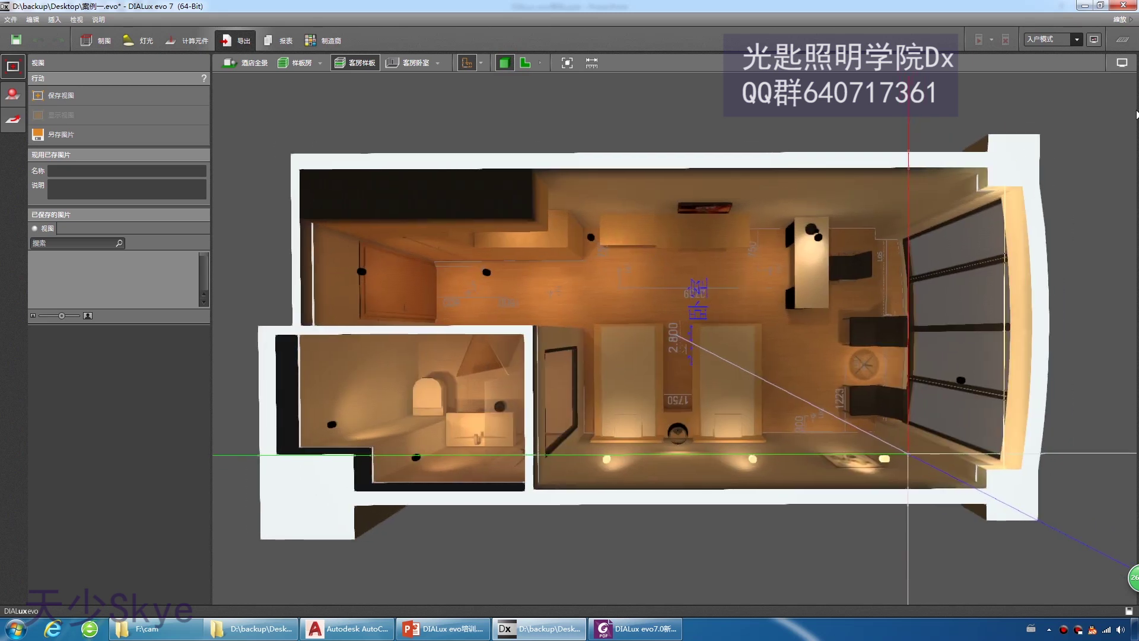
{"action": "left_click", "coordinate": [1122, 62]}
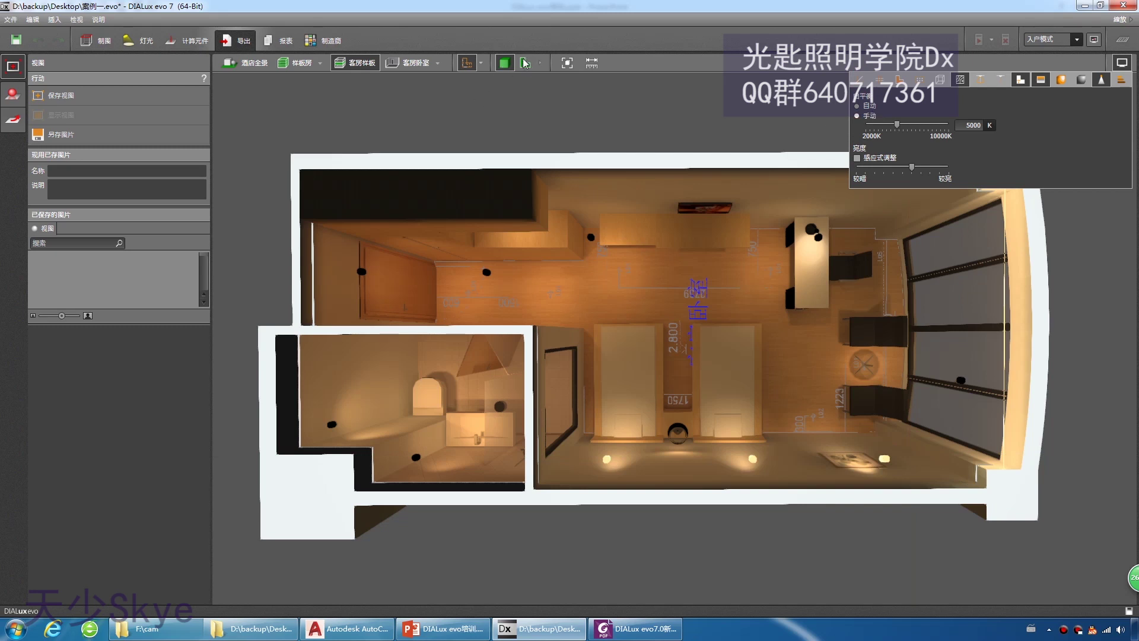
- Switch to the whole hotel site (酒店全景) and orient it as a view from above
{"action": "left_click", "coordinate": [255, 64]}
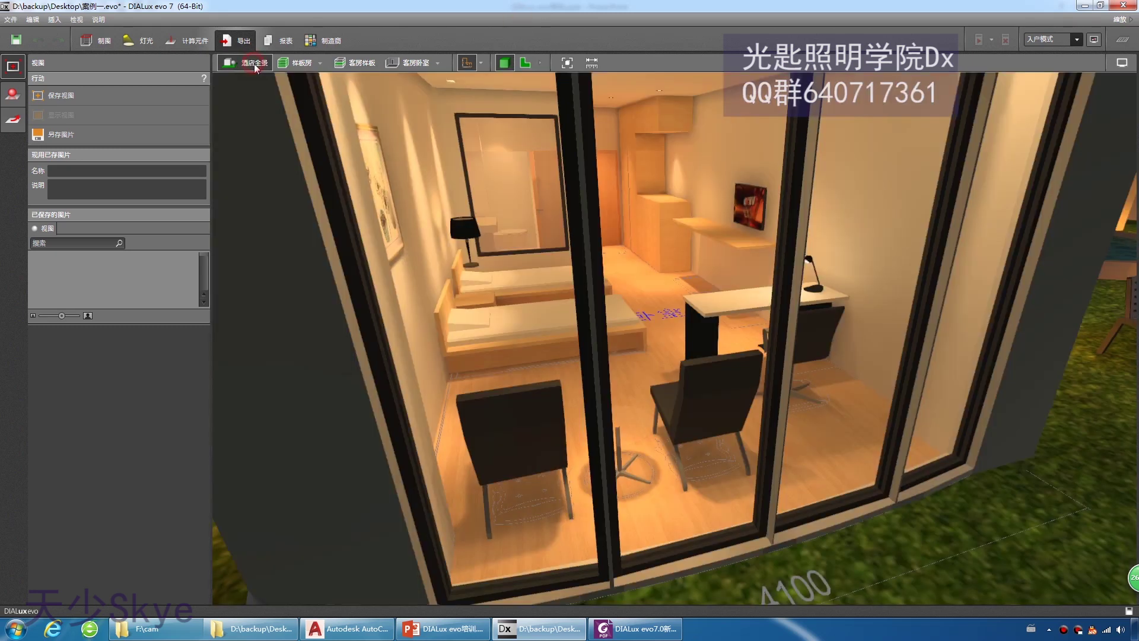
{"action": "right_click_drag", "start_coordinate": [493, 173], "coordinate": [554, 297]}
{"action": "right_click_drag", "start_coordinate": [749, 286], "coordinate": [785, 339]}
{"action": "scroll", "coordinate": [747, 321], "scroll_direction": "up", "scroll_amount": 2}
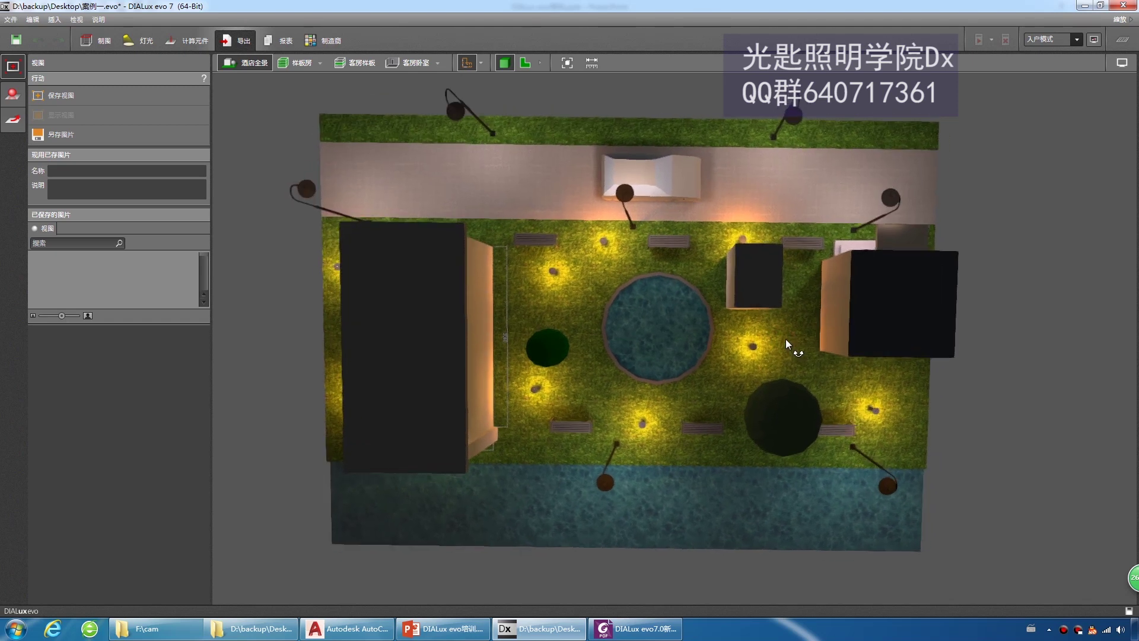
- Change the site view's background to black and hide the imported CAD plan lines
{"action": "left_click", "coordinate": [1121, 62]}
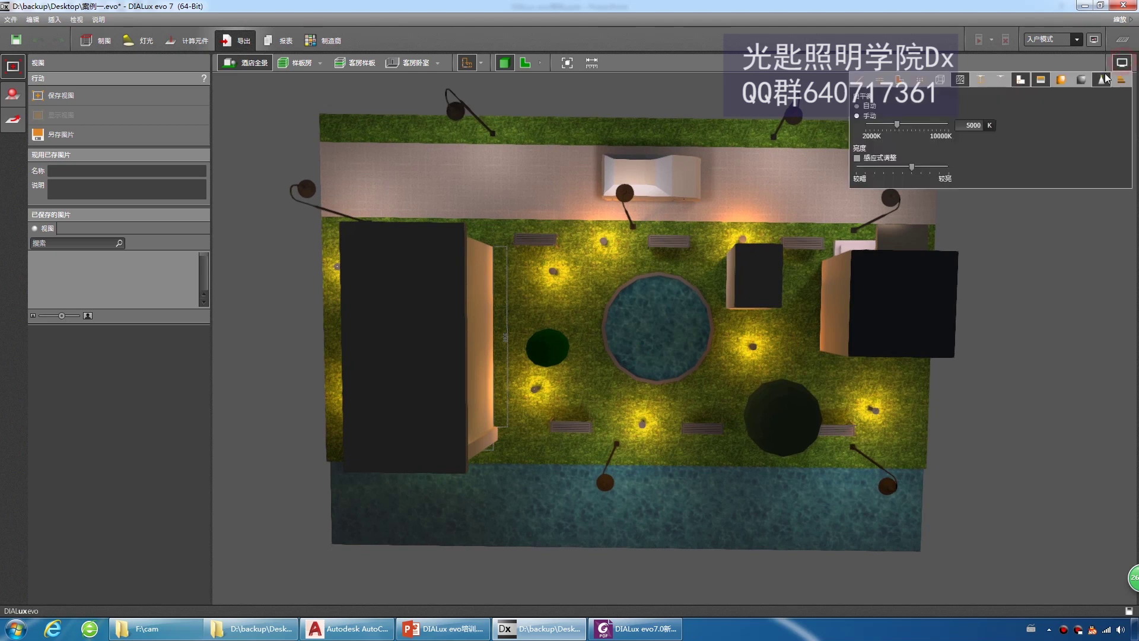
{"action": "left_click", "coordinate": [1041, 79]}
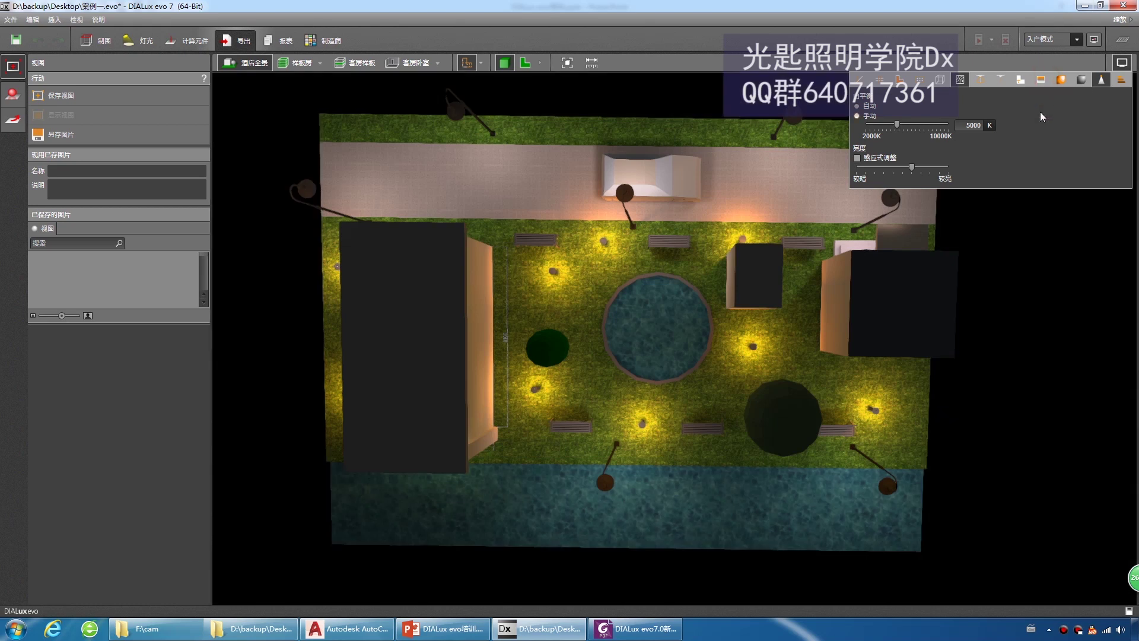
{"action": "left_click", "coordinate": [1101, 80]}
{"action": "left_click", "coordinate": [481, 64]}
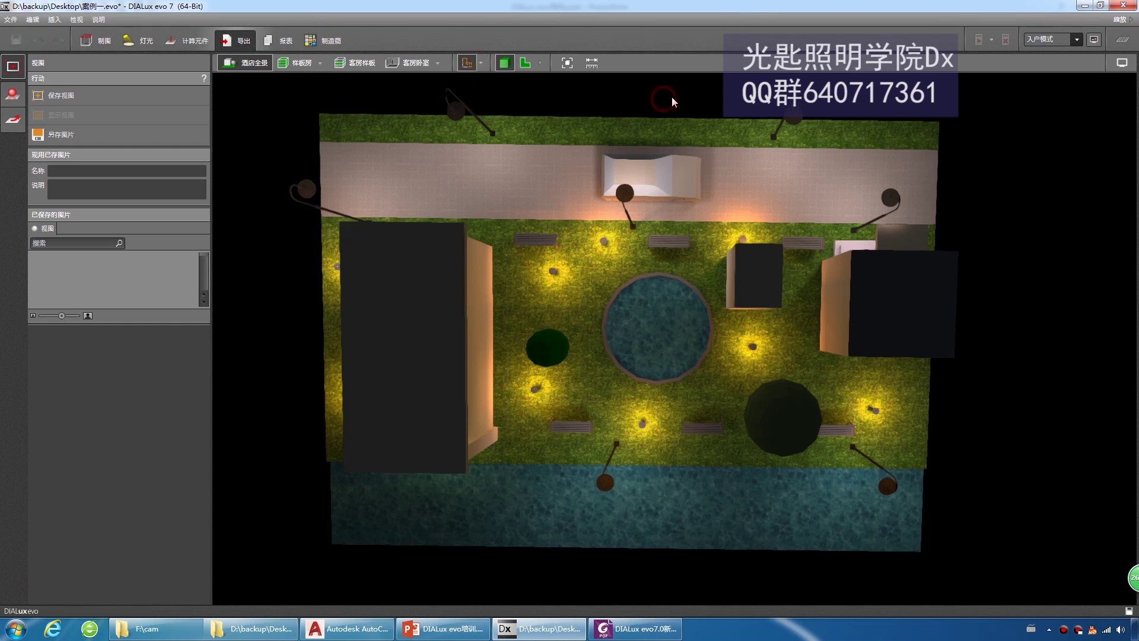
- Save the current top view of the hotel site as a stored view
{"action": "right_click_drag", "start_coordinate": [706, 282], "coordinate": [999, 421]}
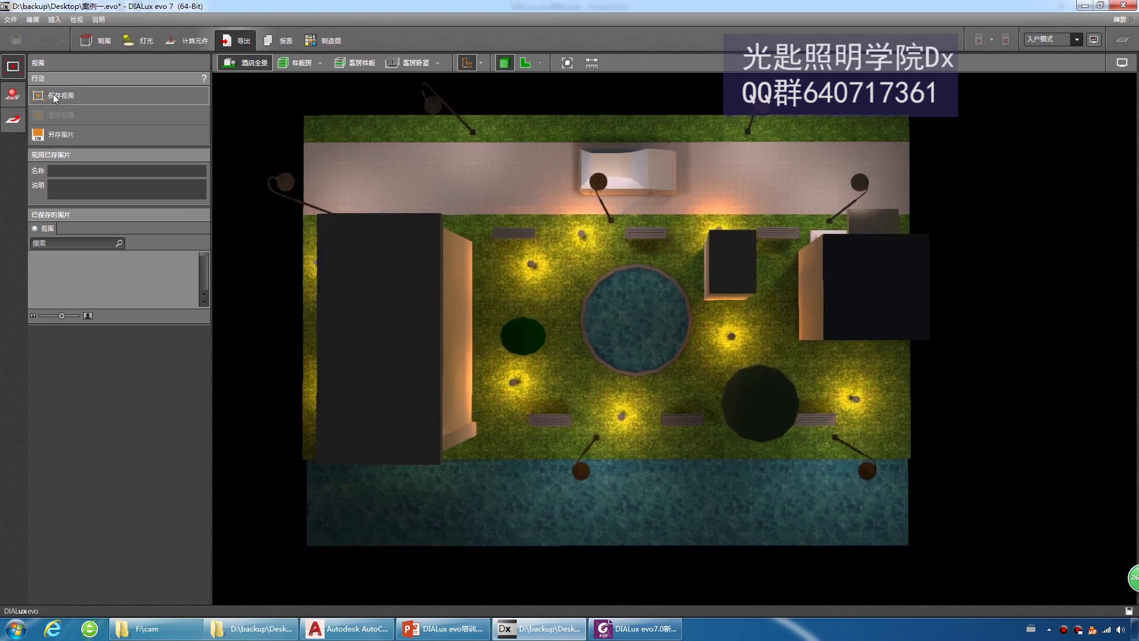
{"action": "left_click", "coordinate": [79, 96]}
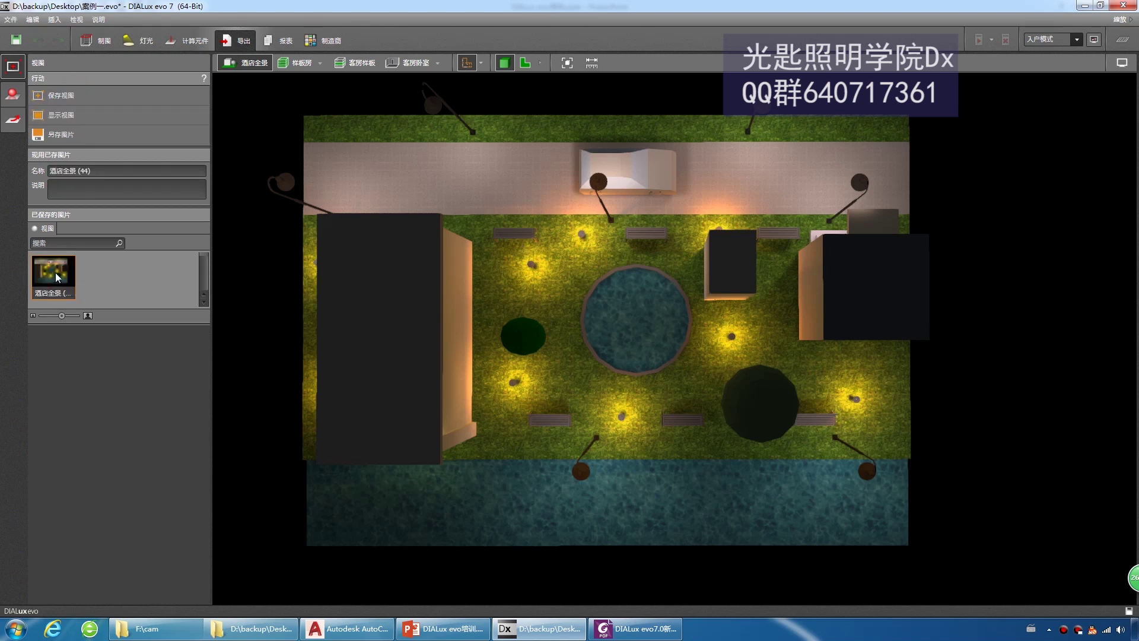
{"action": "left_click", "coordinate": [106, 171]}
- Export the stored site view to the desktop as the JPEG image 酒店全景.jpg
{"action": "left_click", "coordinate": [79, 135]}
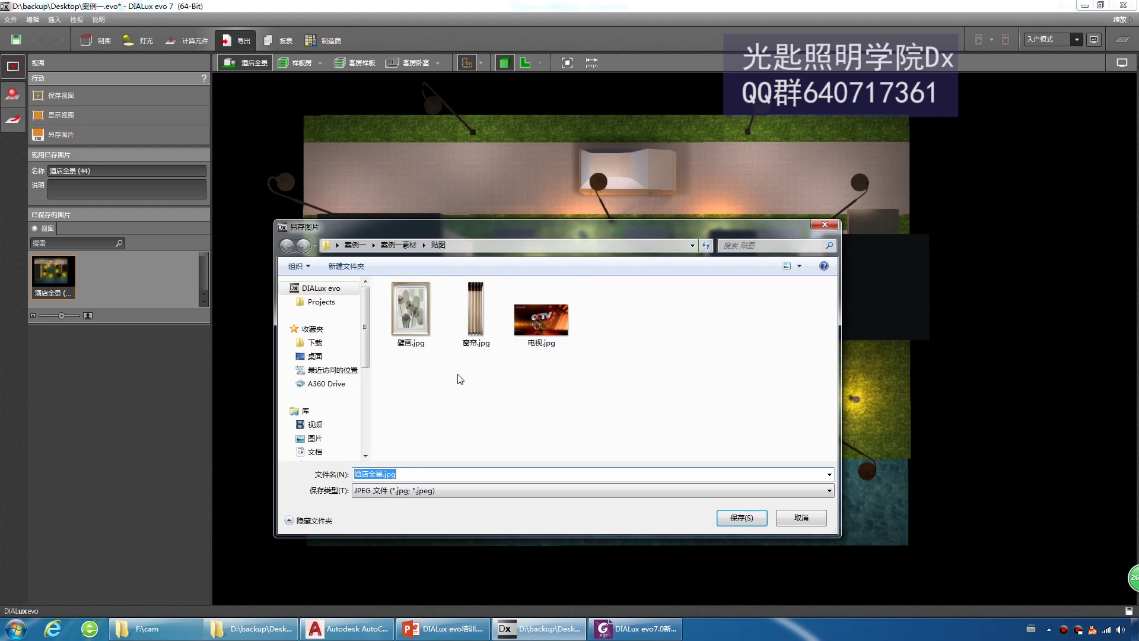
{"action": "left_click", "coordinate": [315, 356]}
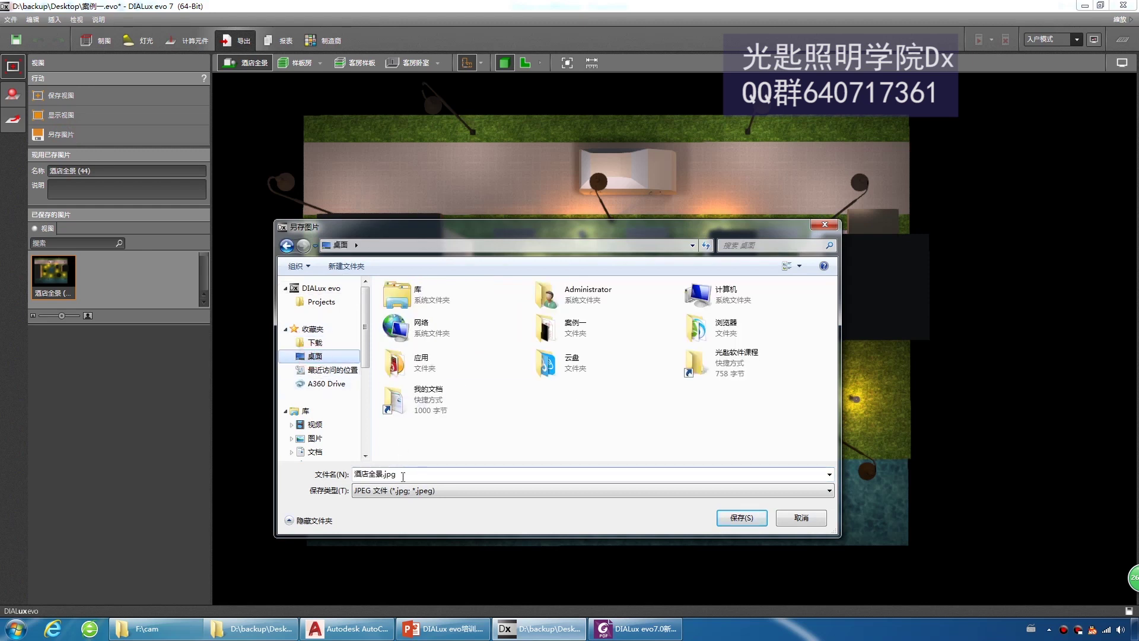
{"action": "left_click", "coordinate": [739, 518]}
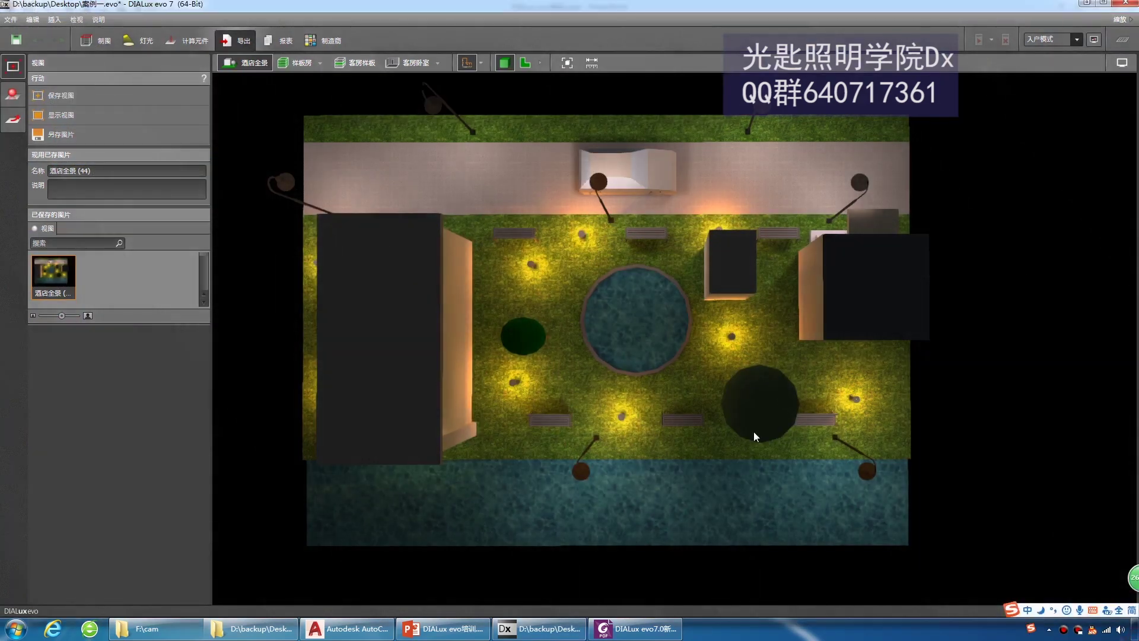
- Open the exported 酒店全景.jpg from the desktop, examine it, close it and decline the offer to open it again
{"action": "key", "text": "super+d"}
{"action": "double_click", "coordinate": [153, 329]}
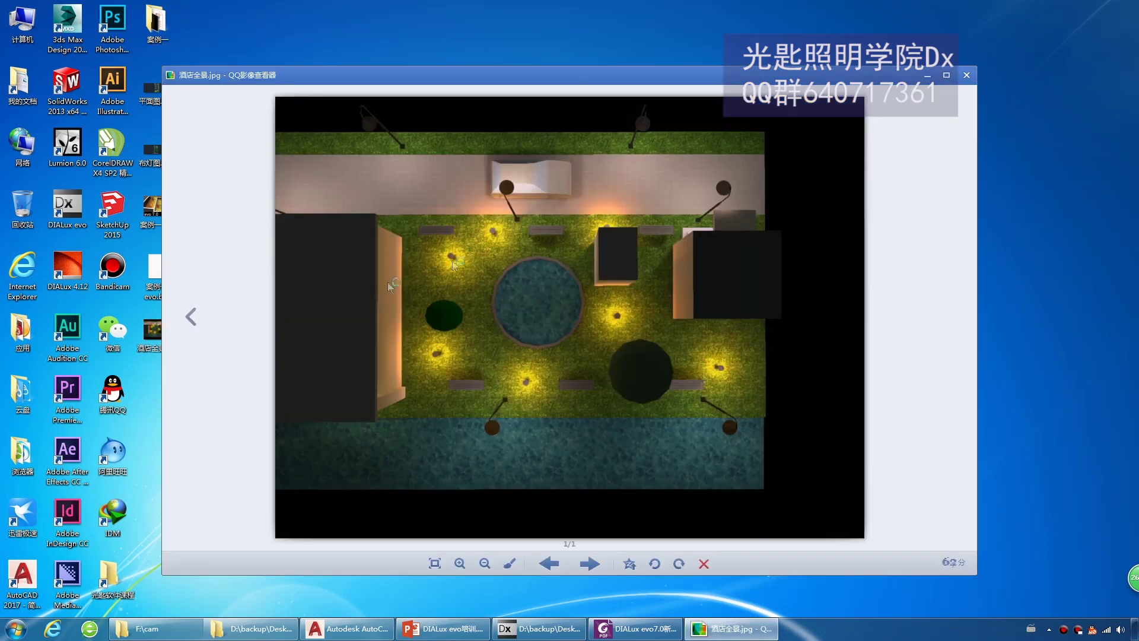
{"action": "scroll", "coordinate": [552, 315], "scroll_direction": "up", "scroll_amount": 3}
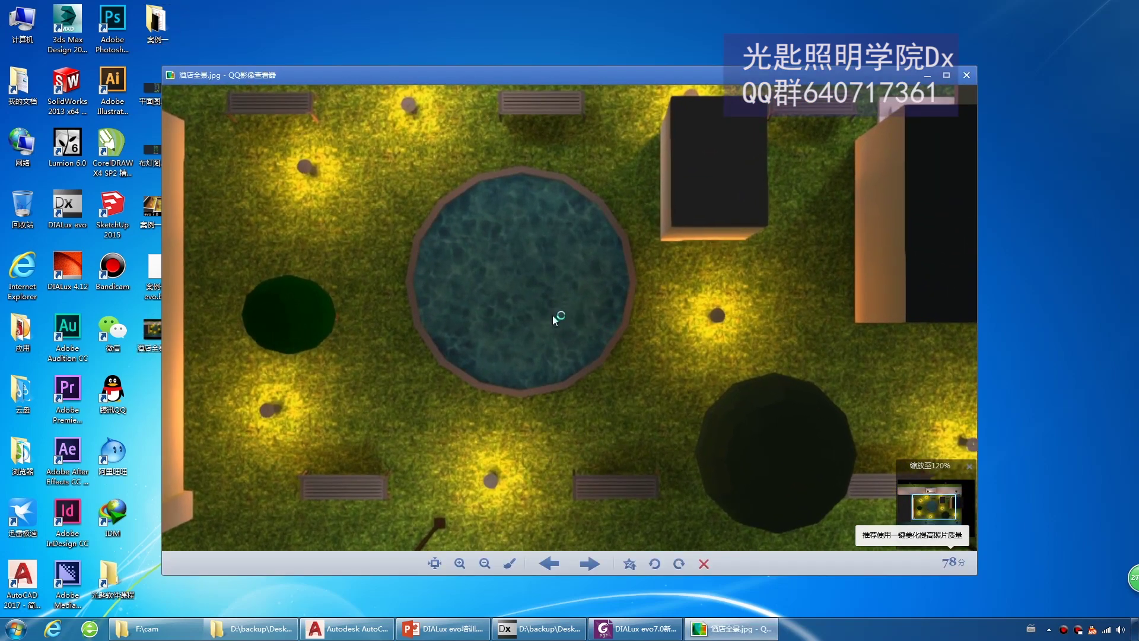
{"action": "scroll", "coordinate": [554, 315], "scroll_direction": "down", "scroll_amount": 5}
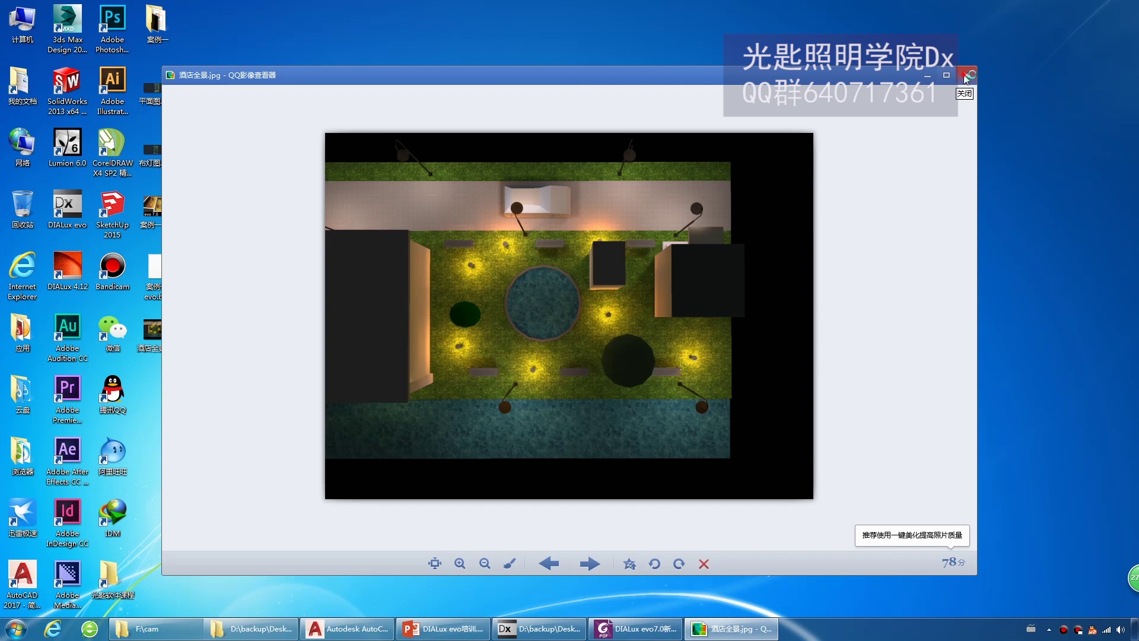
{"action": "left_click", "coordinate": [965, 76]}
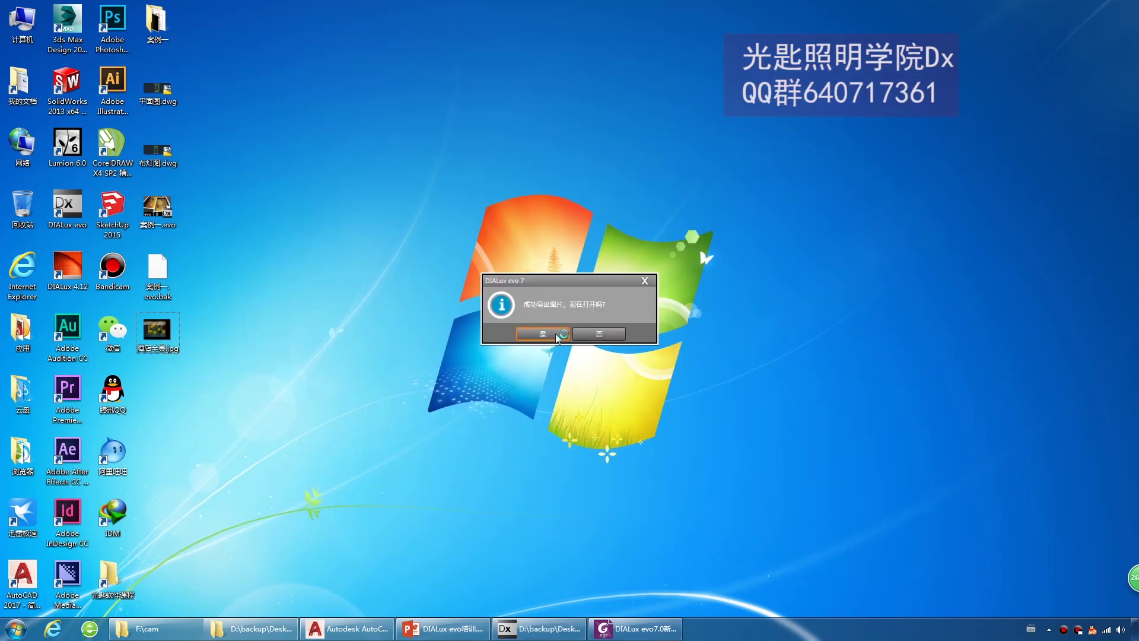
{"action": "left_click", "coordinate": [593, 333]}
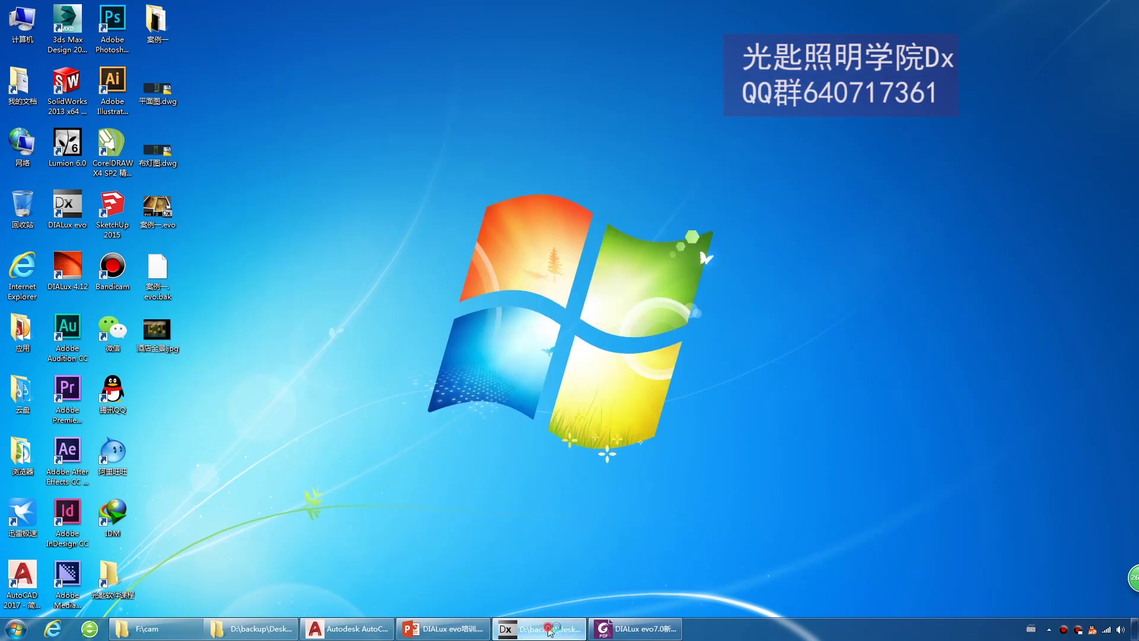
- Return to DIALux evo and ray-trace a perspective of the hotel building's glazed front and the water at 800 x 600 pixels
{"action": "left_click", "coordinate": [550, 629]}
{"action": "left_click_drag", "start_coordinate": [425, 305], "coordinate": [592, 275]}
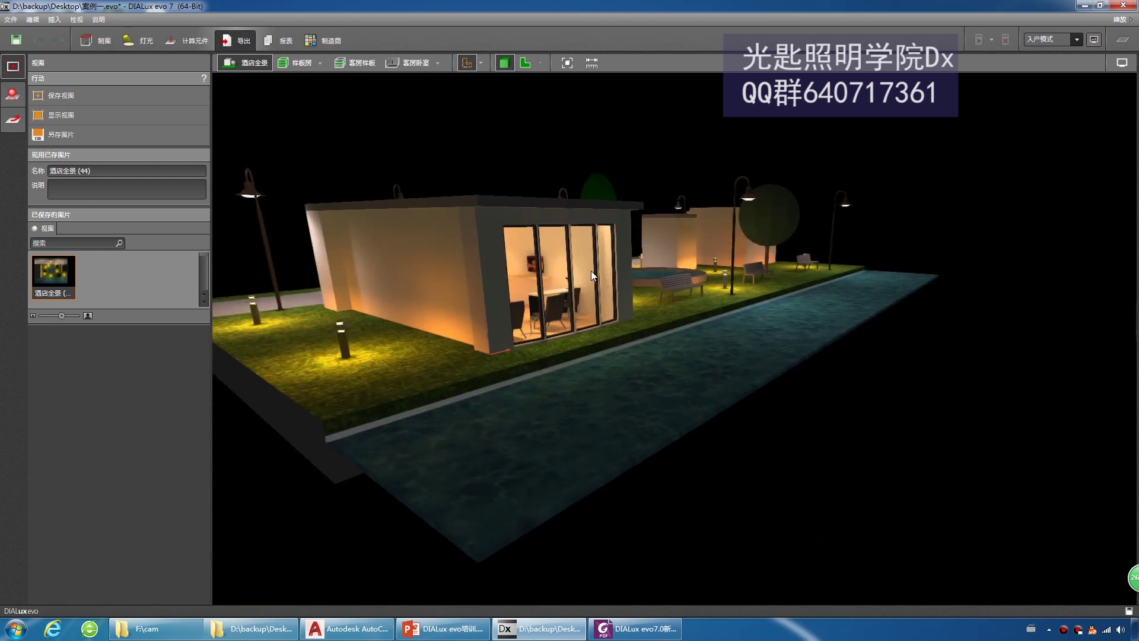
{"action": "left_click", "coordinate": [12, 94]}
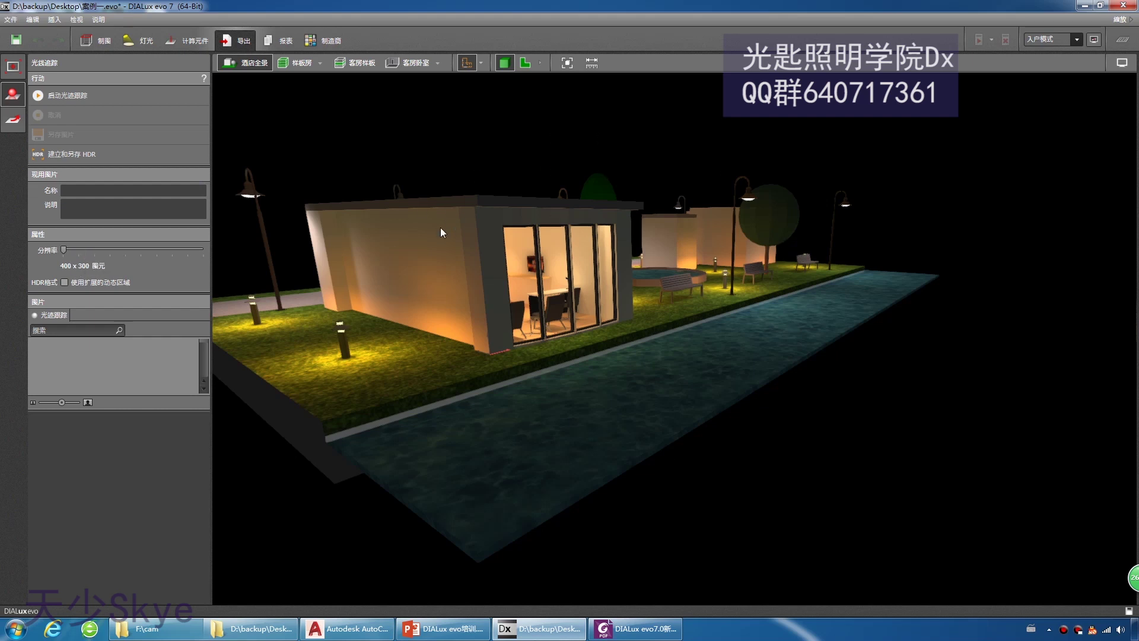
{"action": "left_click_drag", "start_coordinate": [78, 250], "coordinate": [94, 249]}
{"action": "left_click", "coordinate": [92, 95]}
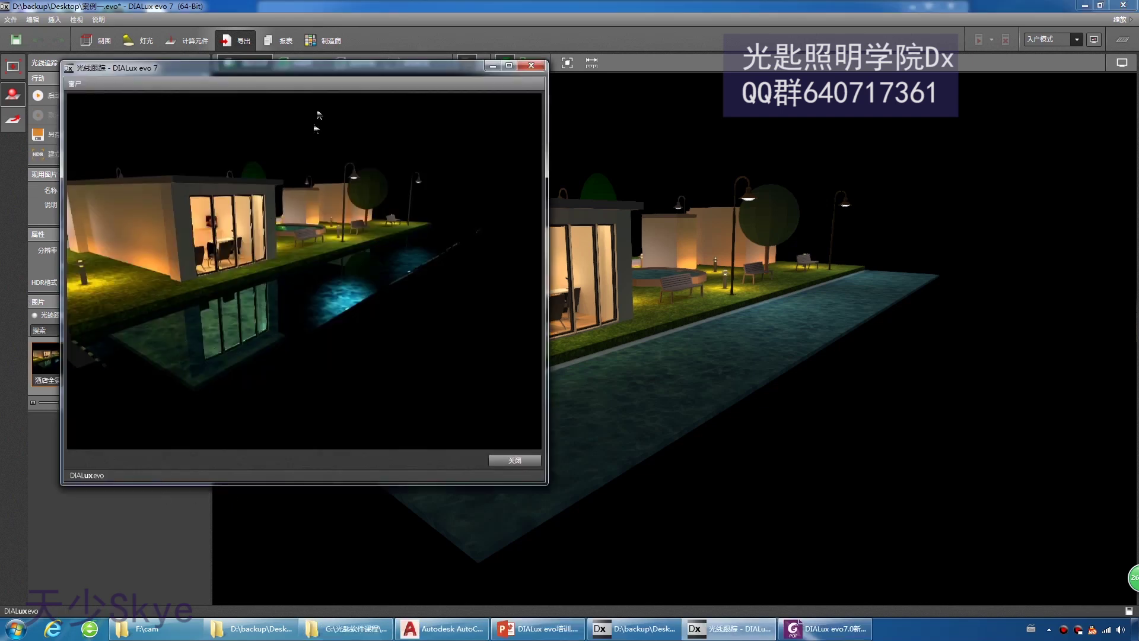
- Examine the ray-traced picture of the hotel site and close its window
{"action": "left_click_drag", "start_coordinate": [330, 70], "coordinate": [595, 97]}
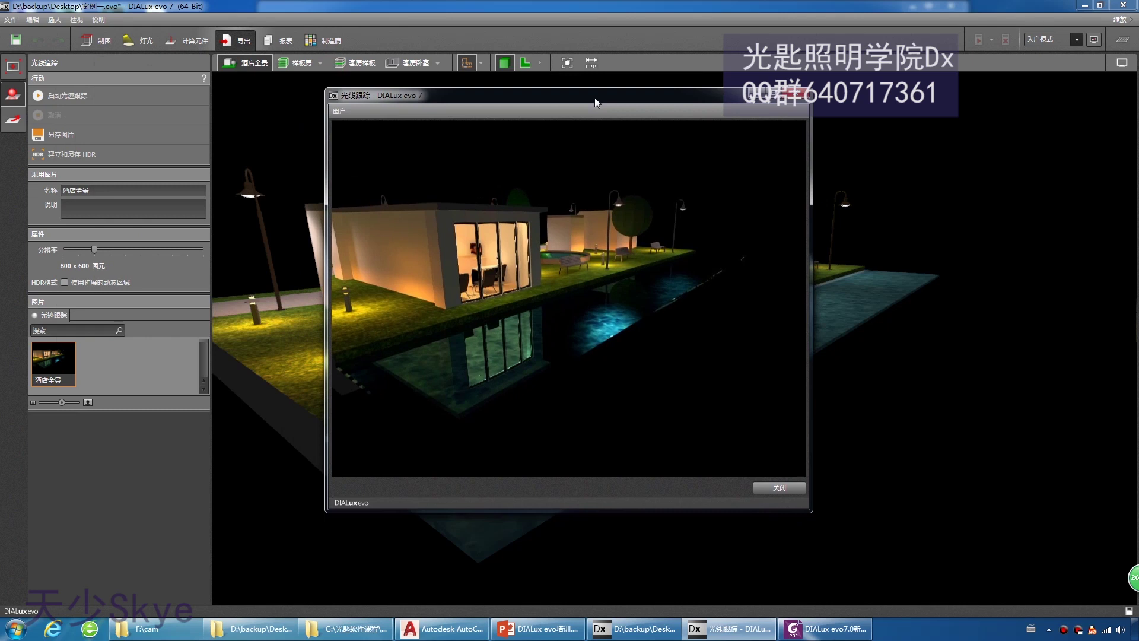
{"action": "left_click_drag", "start_coordinate": [595, 97], "coordinate": [514, 72]}
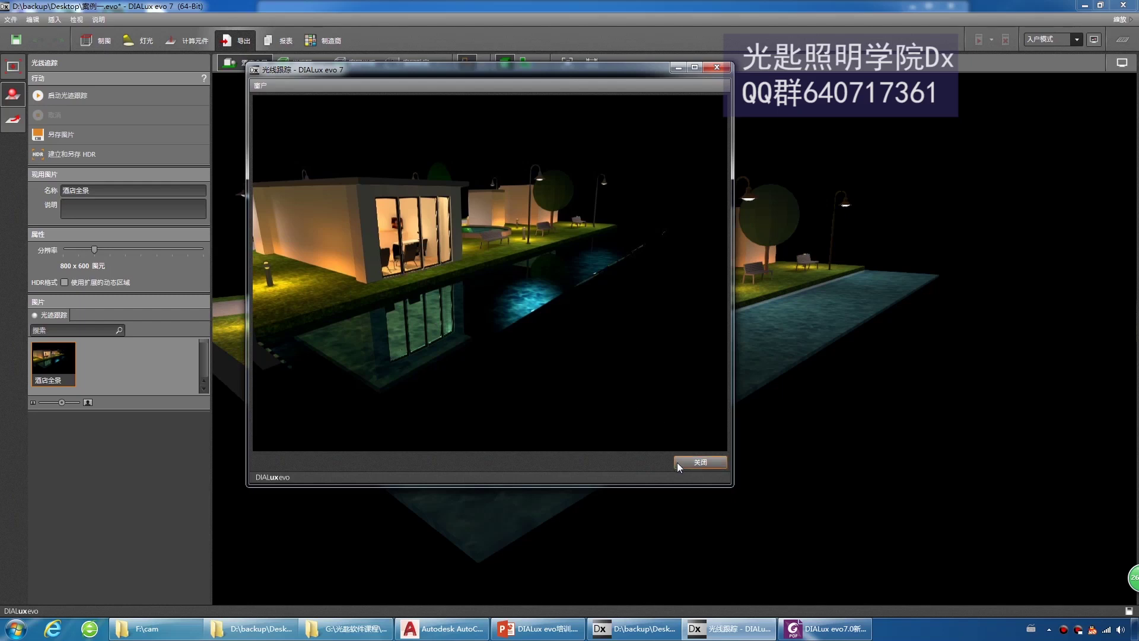
{"action": "left_click", "coordinate": [700, 462]}
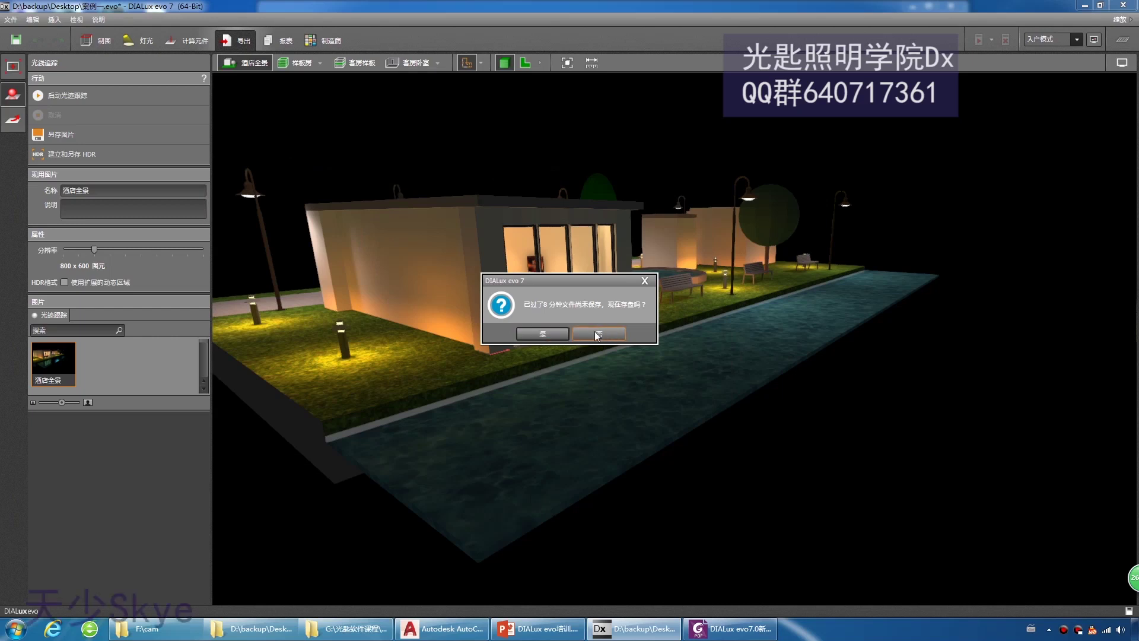
- Dismiss the save reminder, show the 客房样板 storey from above and hide its 布灯图 drawing
{"action": "left_click", "coordinate": [596, 333]}
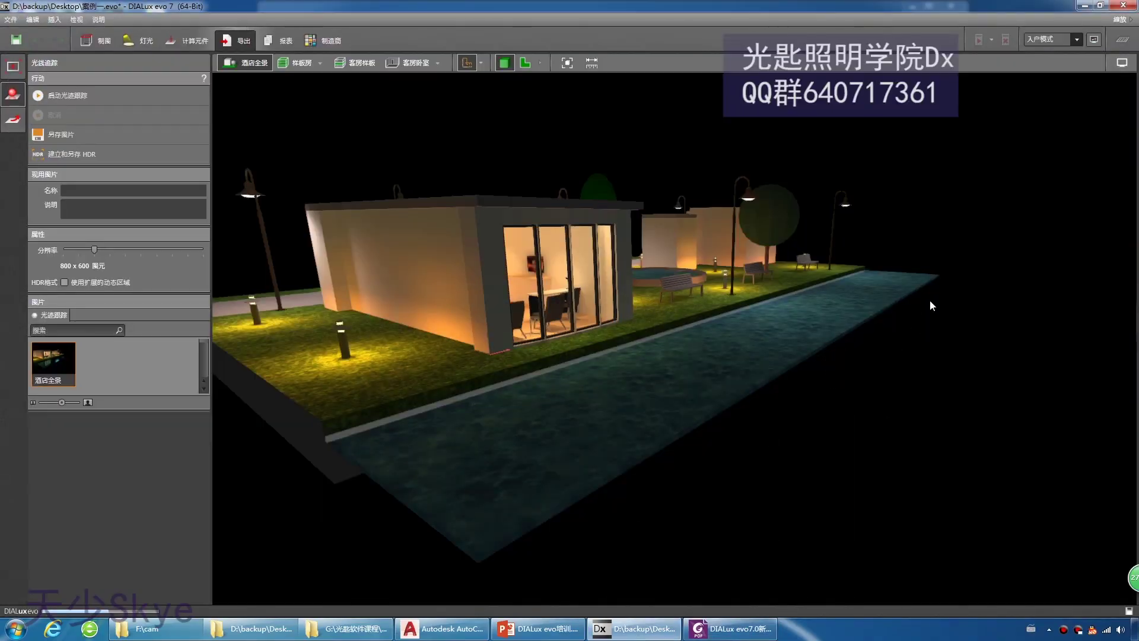
{"action": "left_click_drag", "start_coordinate": [729, 166], "coordinate": [615, 89]}
{"action": "left_click", "coordinate": [569, 67]}
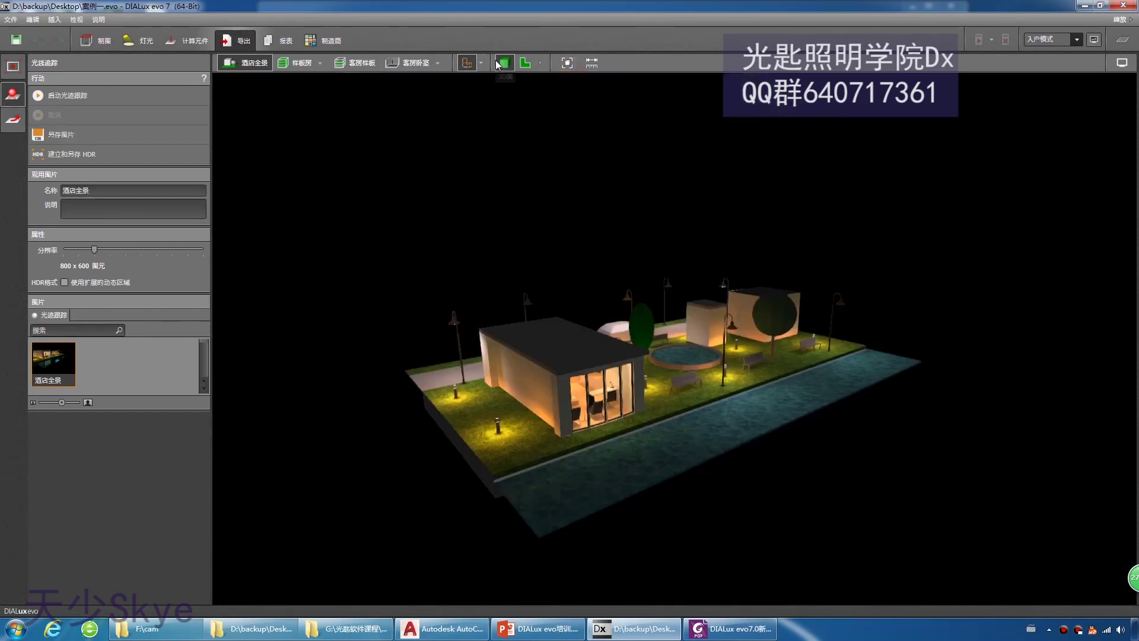
{"action": "left_click", "coordinate": [351, 63]}
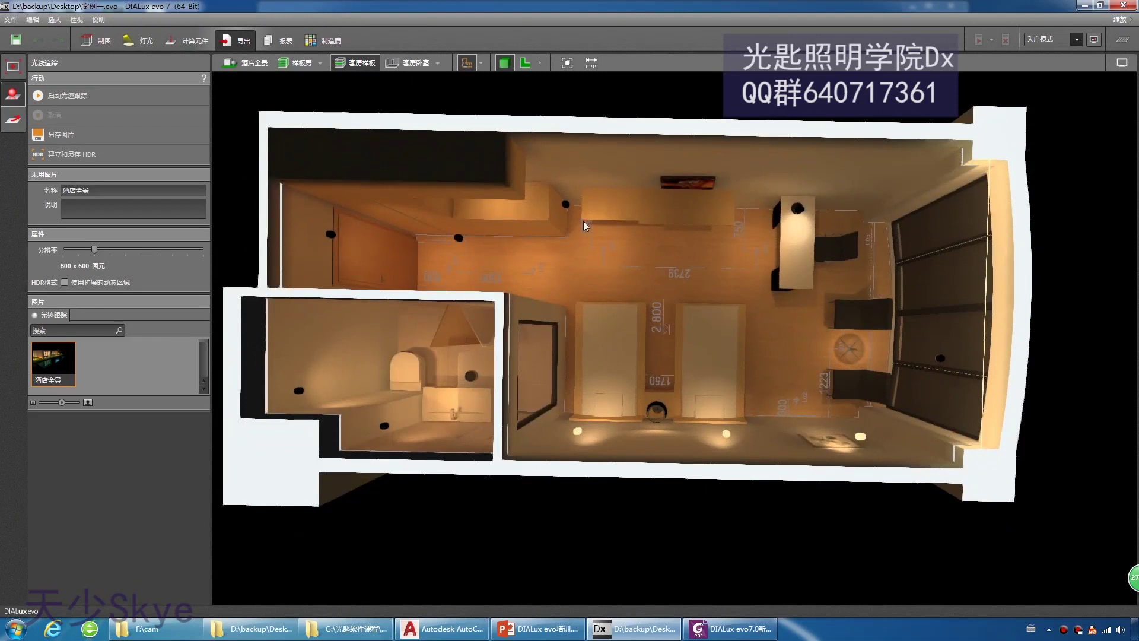
{"action": "left_click", "coordinate": [481, 63]}
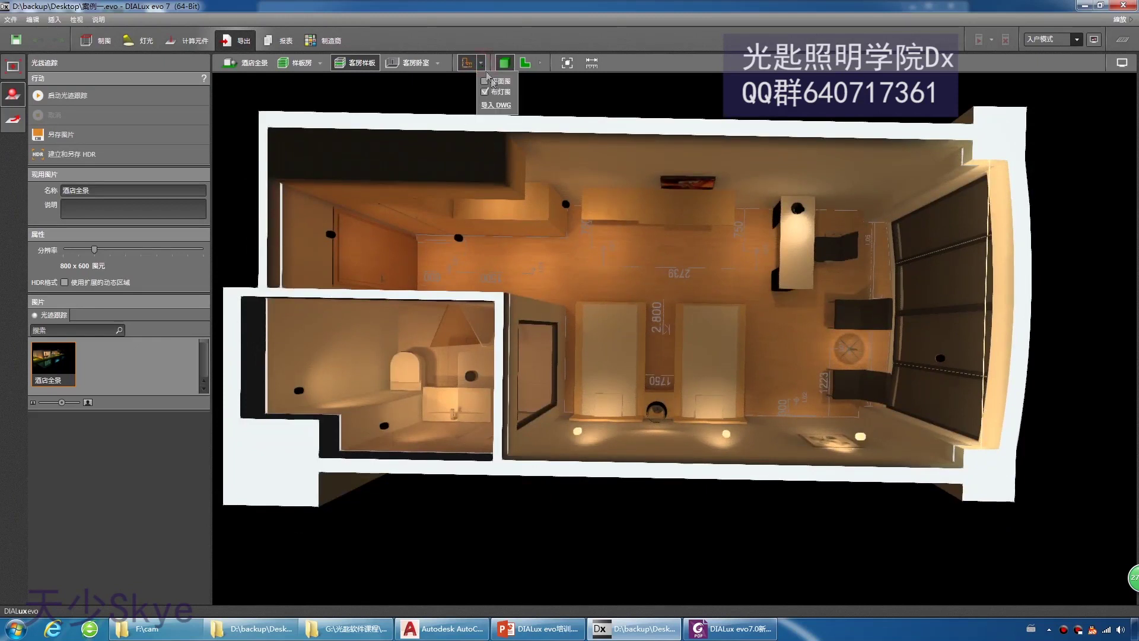
{"action": "left_click", "coordinate": [490, 92]}
{"action": "middle_click_drag", "start_coordinate": [690, 206], "coordinate": [649, 224]}
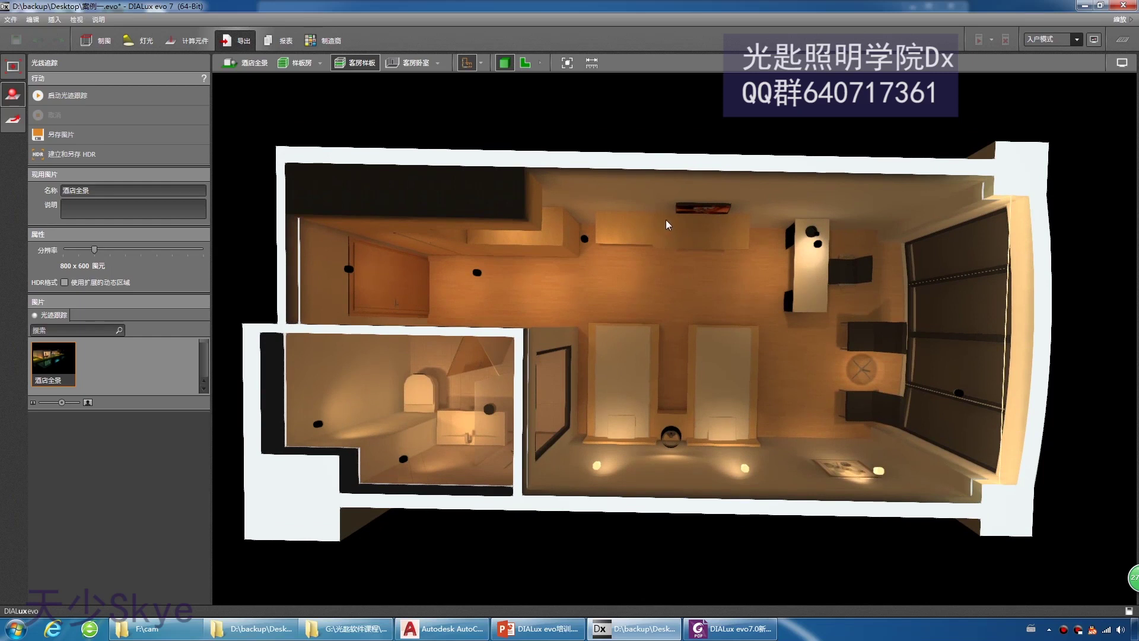
- Save the realistic top view of the guest room as a stored view
{"action": "left_click", "coordinate": [13, 66]}
{"action": "left_click", "coordinate": [91, 97]}
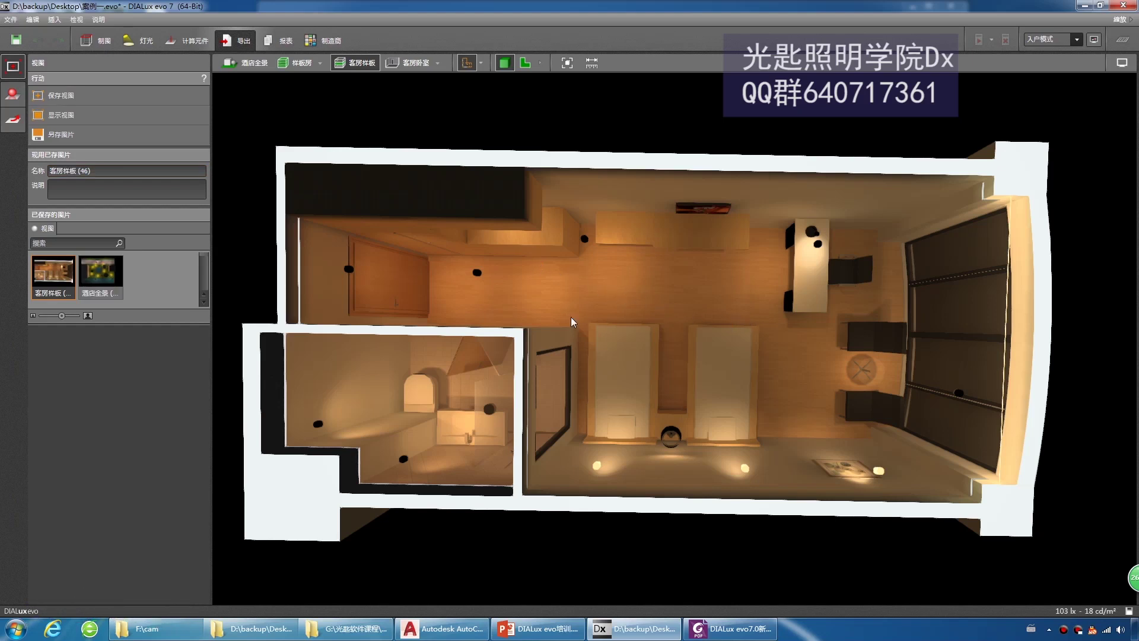
{"action": "left_click", "coordinate": [119, 195]}
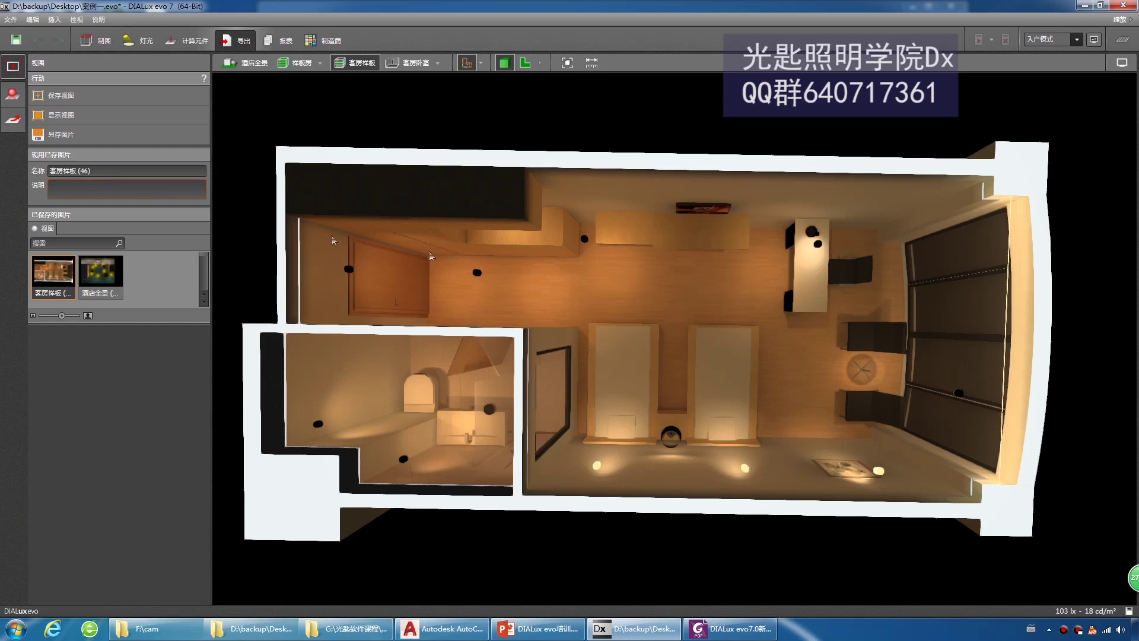
- Turn on the false-colour display for the guest room and save its top view
{"action": "left_click", "coordinate": [1122, 62]}
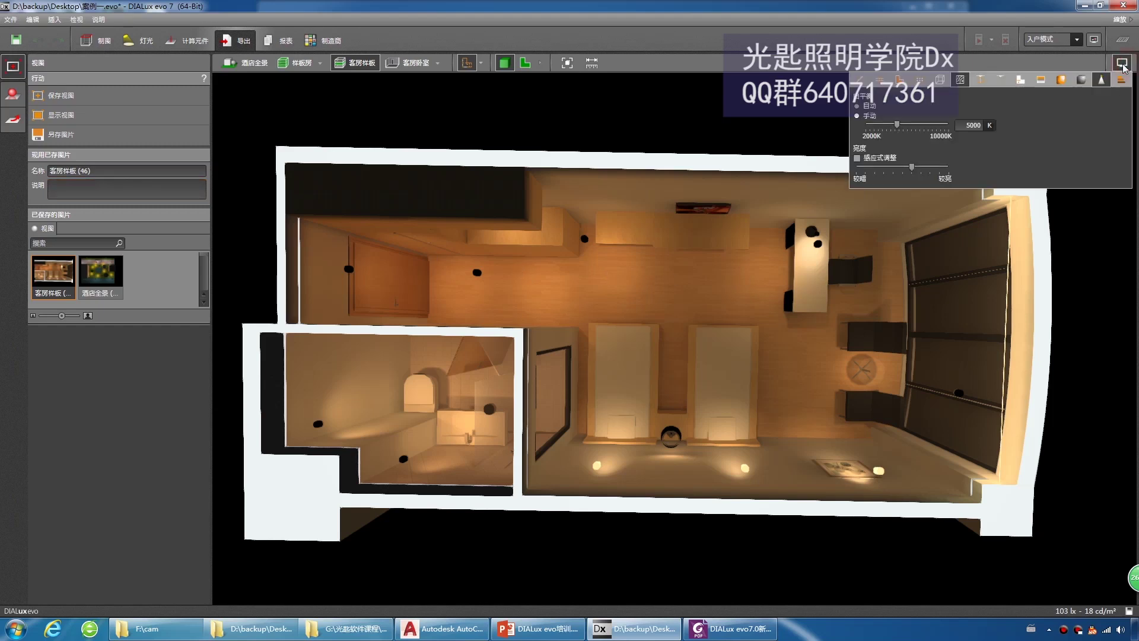
{"action": "left_click", "coordinate": [1061, 80]}
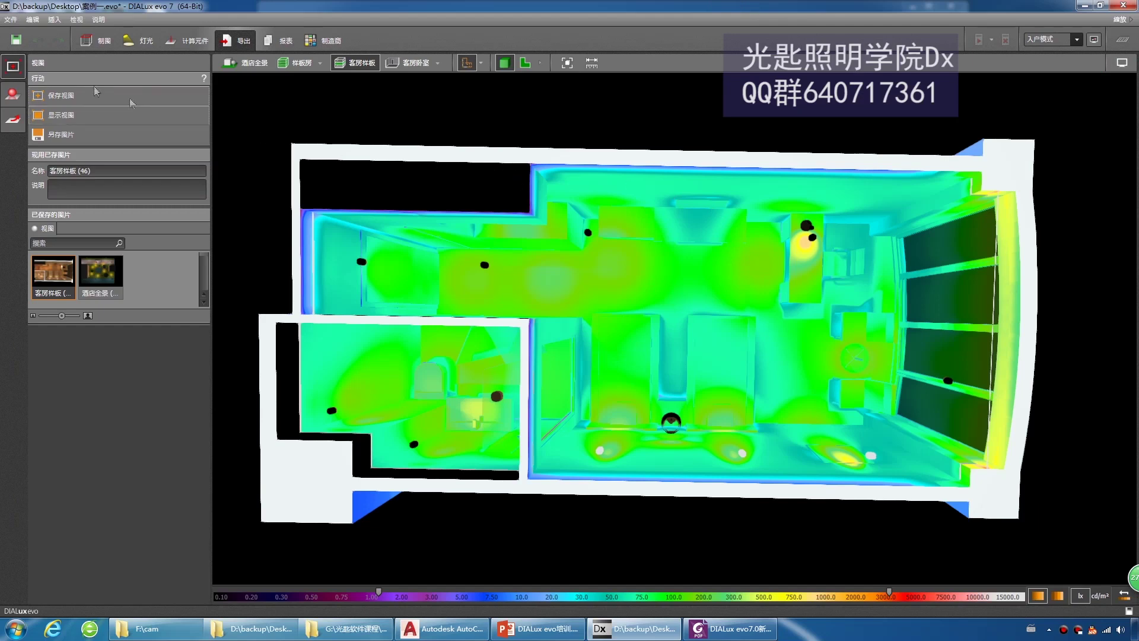
{"action": "left_click", "coordinate": [68, 96]}
- Try the stepped false-colour gradation on the guest room and return to the smooth one
{"action": "middle_click_drag", "start_coordinate": [681, 280], "coordinate": [676, 294]}
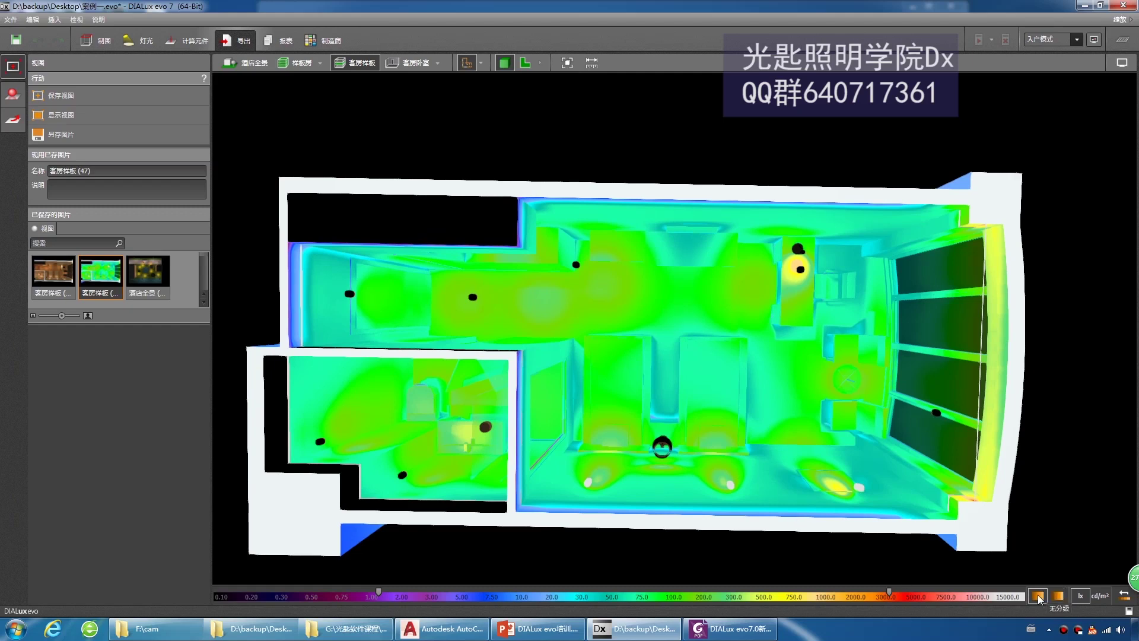
{"action": "left_click", "coordinate": [1058, 595]}
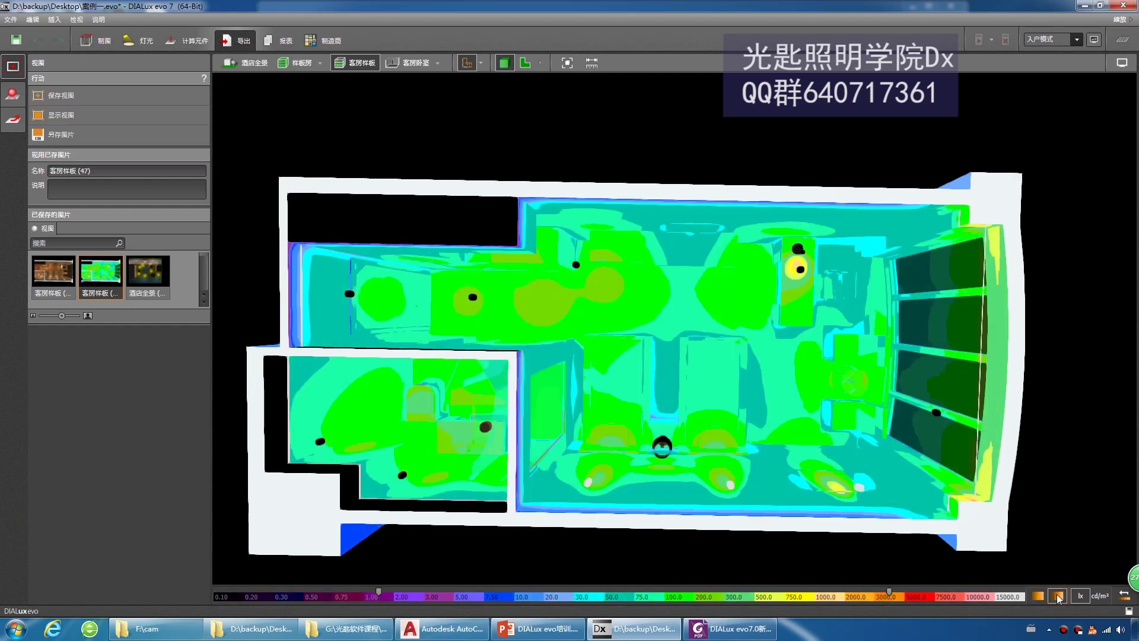
{"action": "left_click", "coordinate": [1042, 595]}
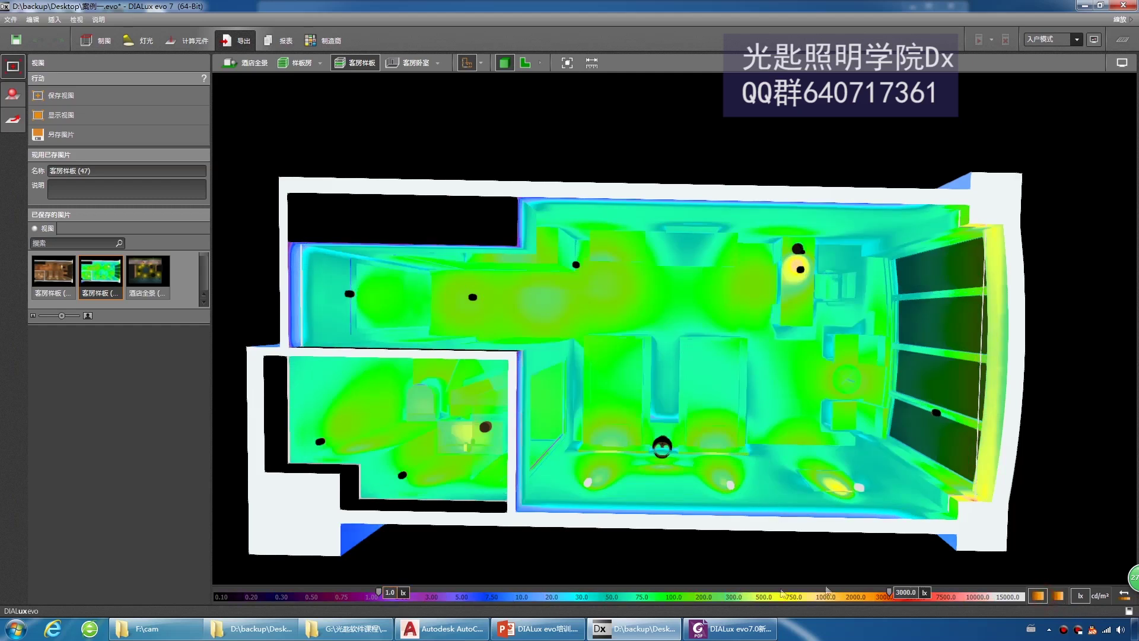
{"action": "mouse_move", "coordinate": [855, 594]}
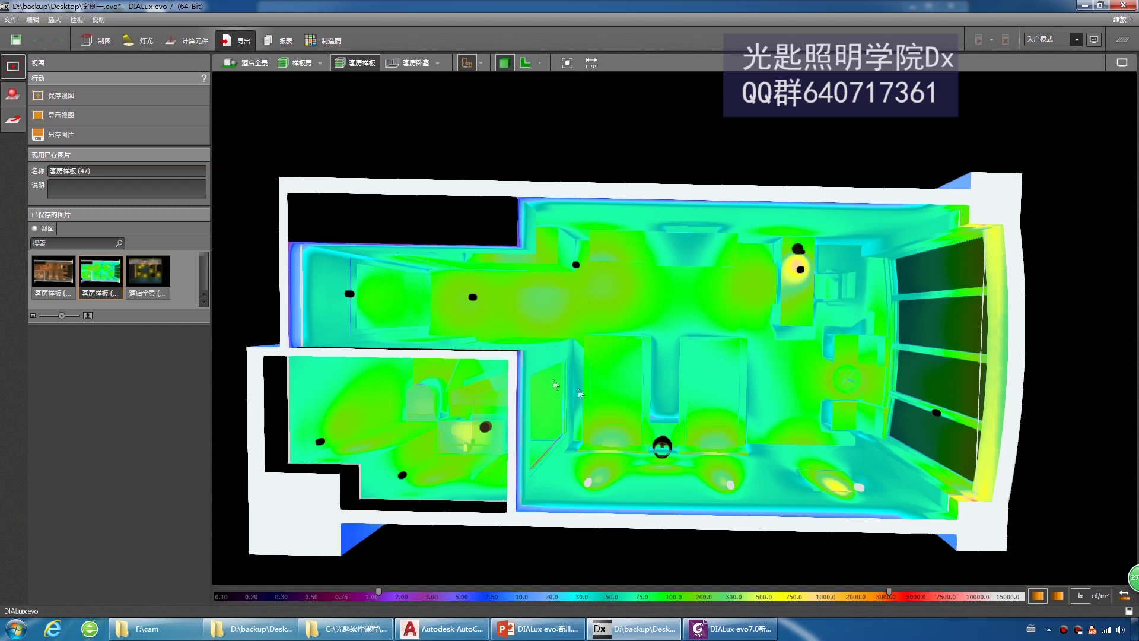
- Switch to 酒店全景, frame the guest room's desk, chairs and windows in false colour and save this interior view
{"action": "right_click_drag", "start_coordinate": [365, 219], "coordinate": [615, 278]}
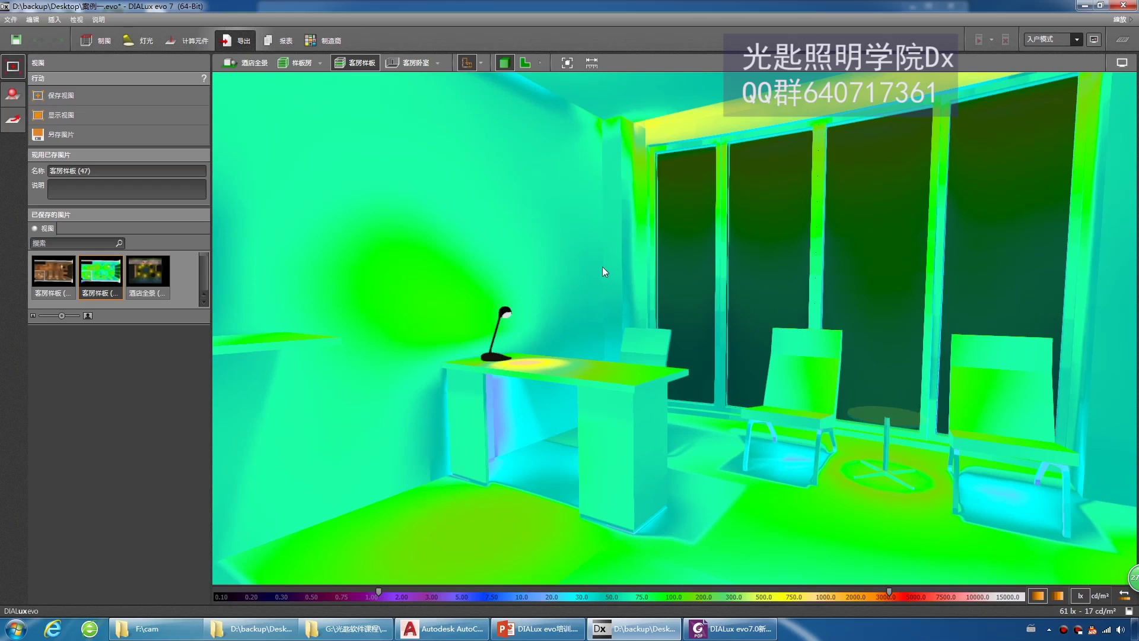
{"action": "left_click_drag", "start_coordinate": [600, 261], "coordinate": [603, 266]}
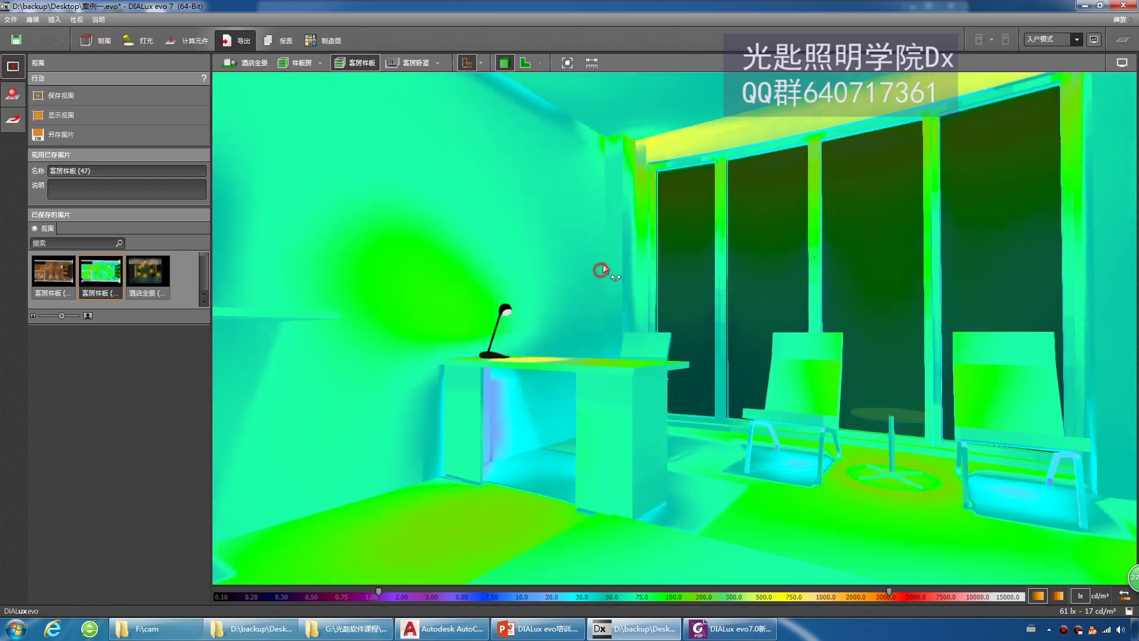
{"action": "right_click_drag", "start_coordinate": [602, 262], "coordinate": [600, 274]}
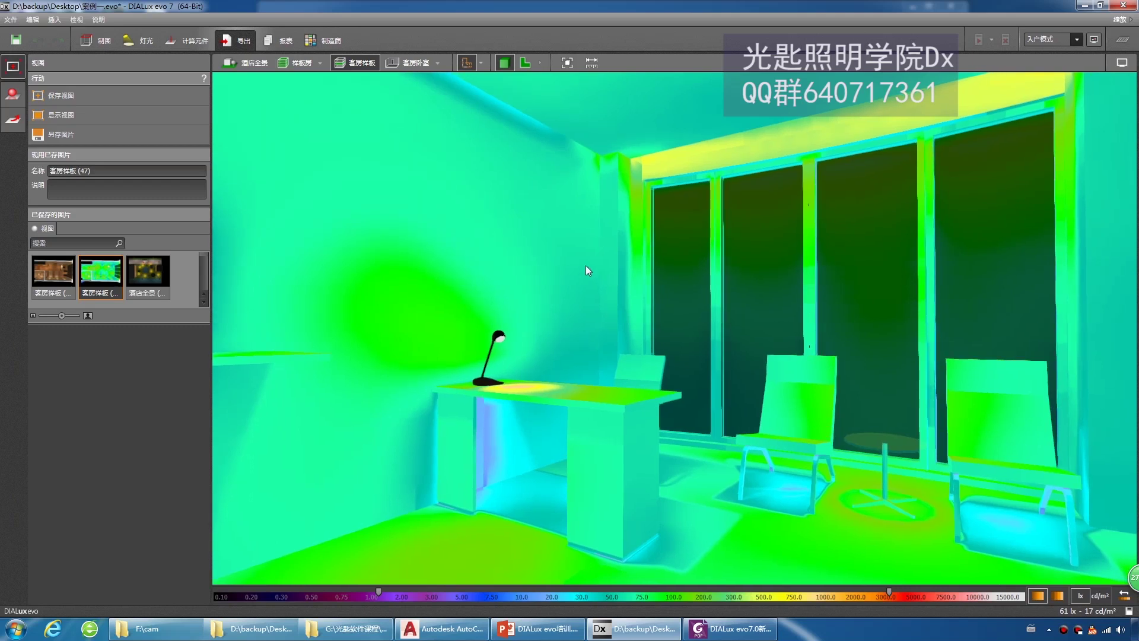
{"action": "left_click", "coordinate": [252, 63]}
{"action": "double_click", "coordinate": [620, 370]}
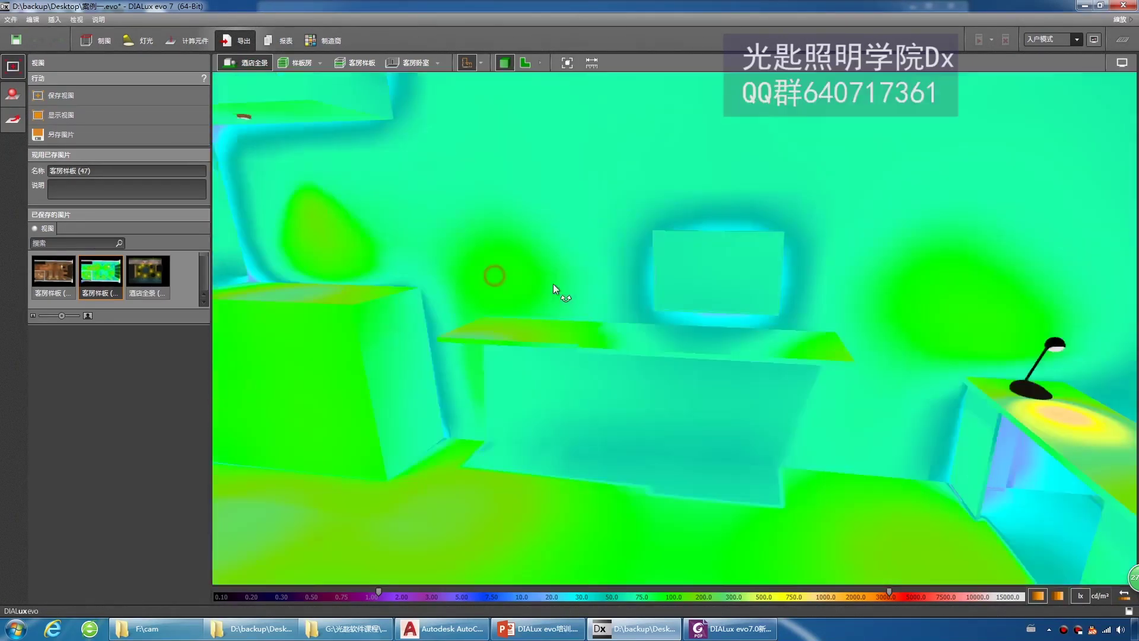
{"action": "double_click", "coordinate": [670, 304]}
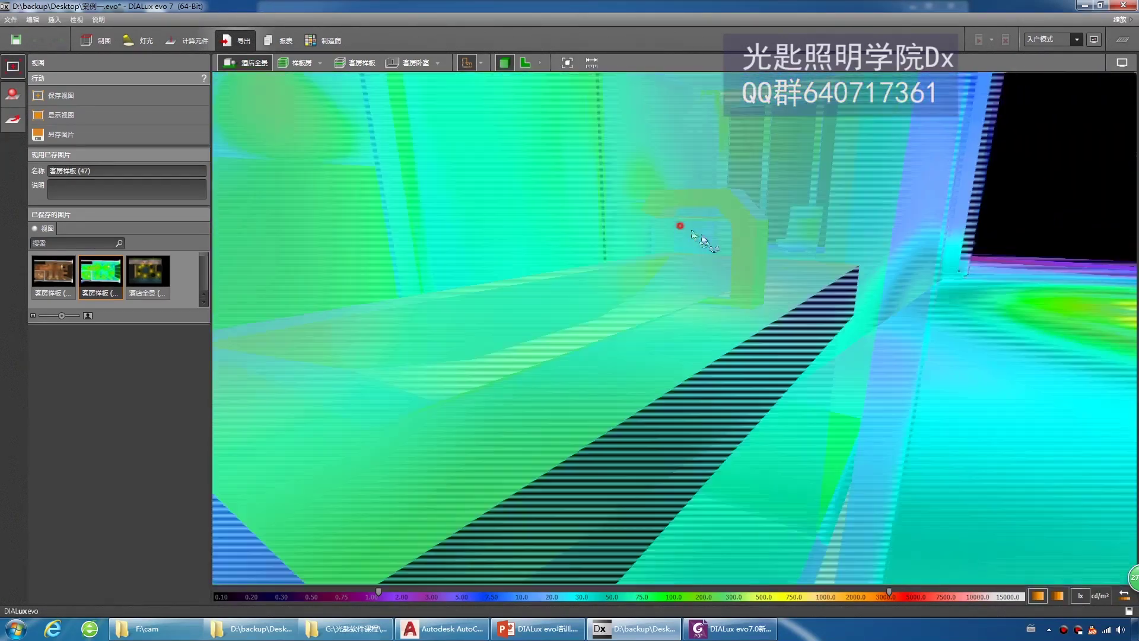
{"action": "double_click", "coordinate": [692, 231]}
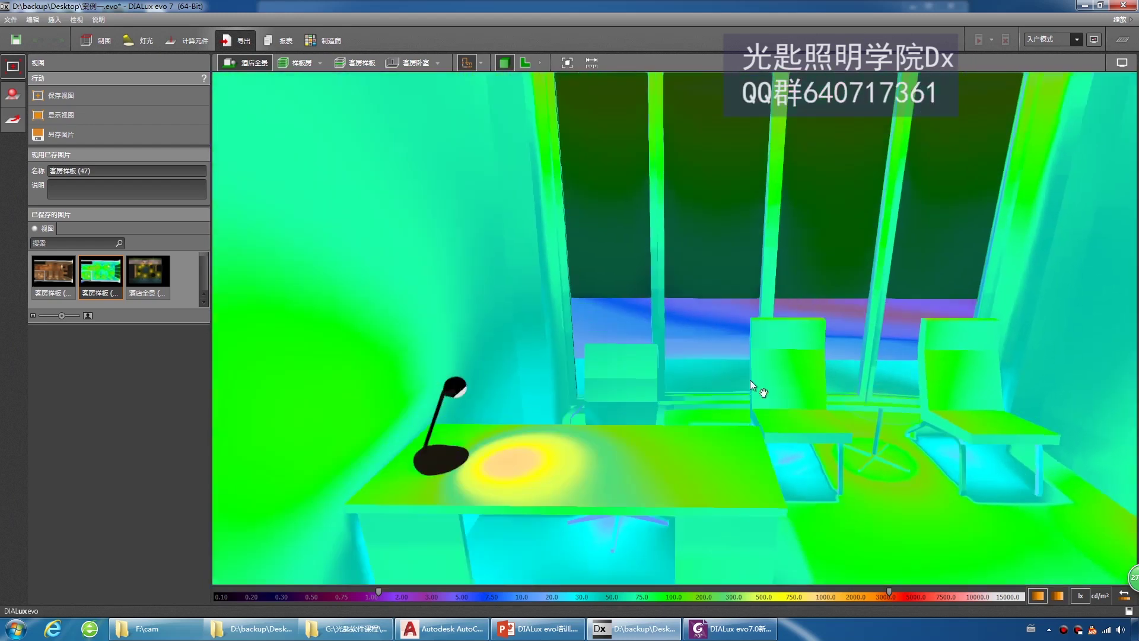
{"action": "left_click_drag", "start_coordinate": [751, 382], "coordinate": [557, 266]}
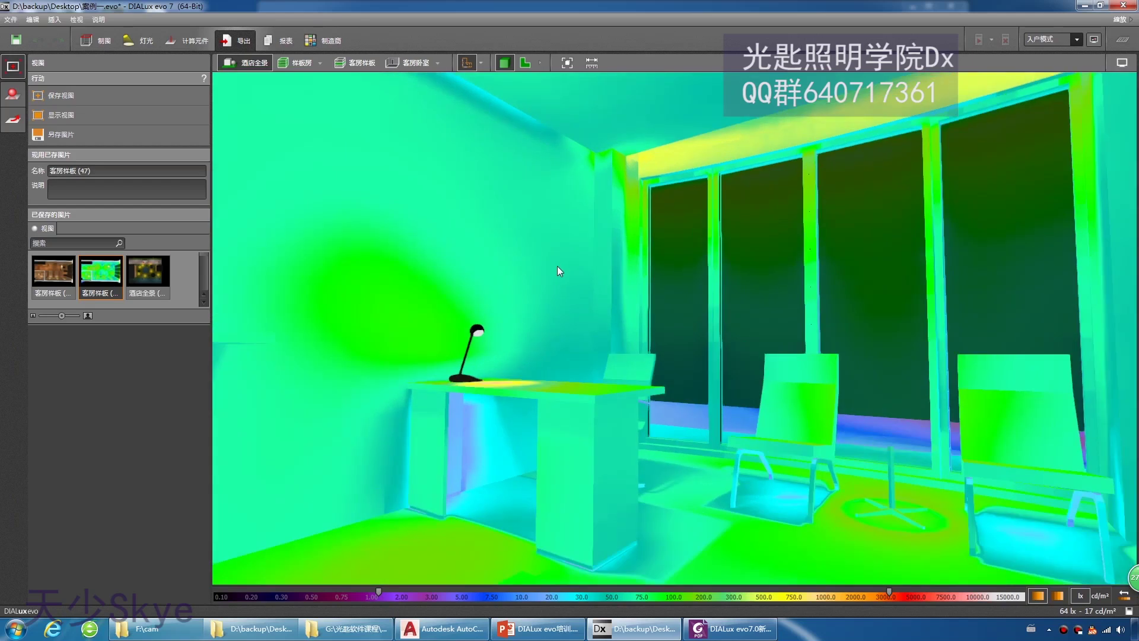
{"action": "left_click", "coordinate": [96, 95]}
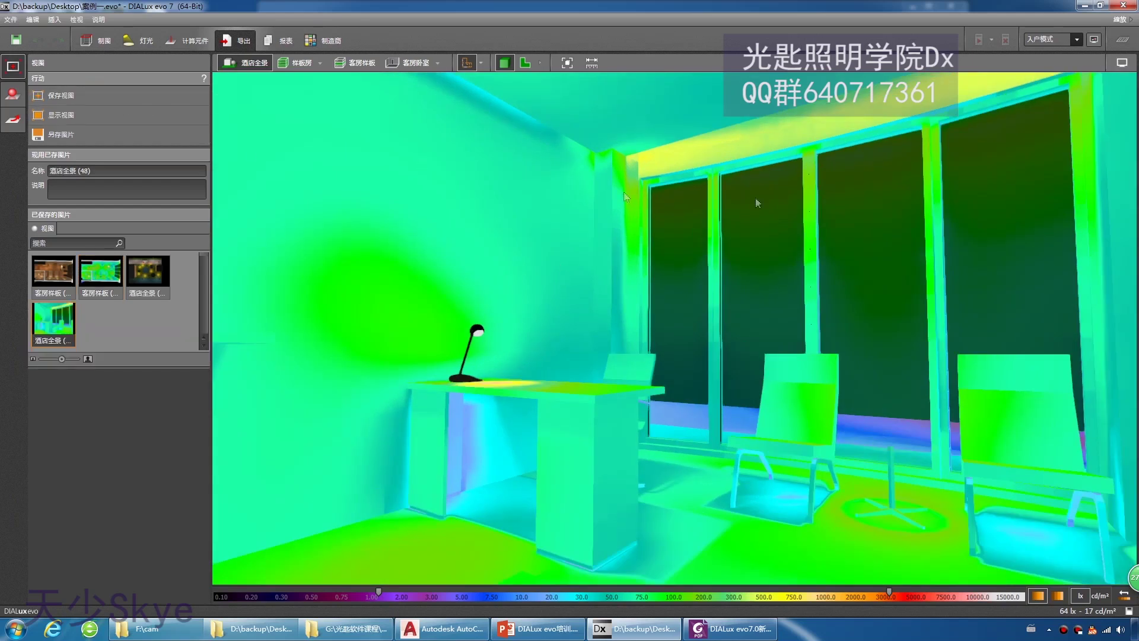
- Turn off the false colours and save a realistic interior view of the guest room's desk, chairs and windows
{"action": "left_click", "coordinate": [1122, 62]}
{"action": "left_click", "coordinate": [1062, 80]}
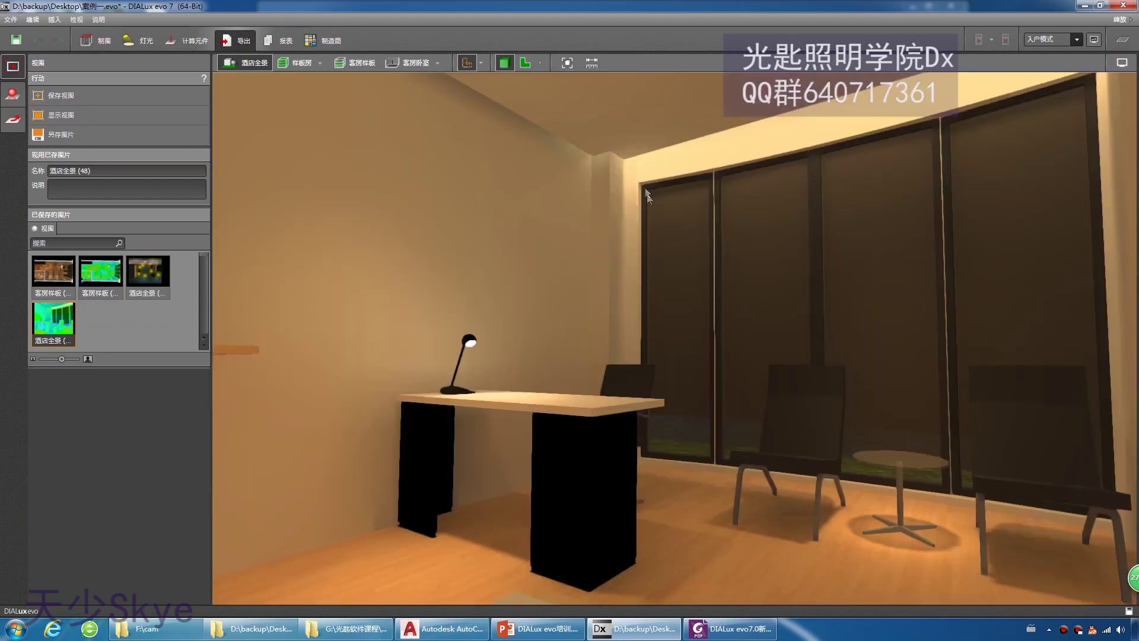
{"action": "left_click_drag", "start_coordinate": [578, 285], "coordinate": [549, 305]}
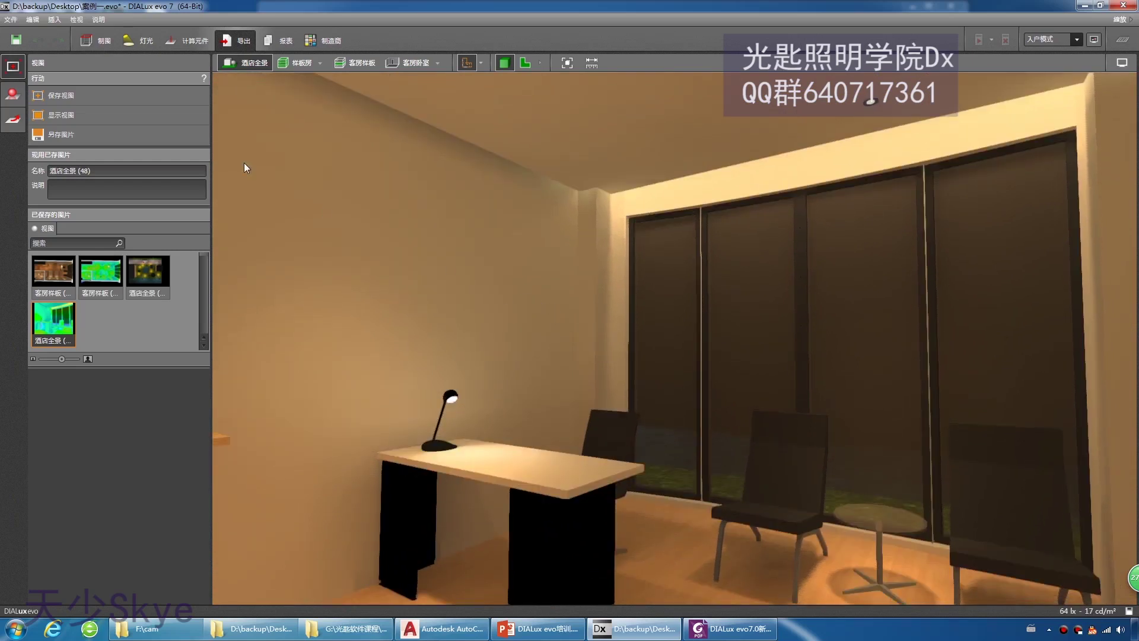
{"action": "left_click", "coordinate": [105, 94]}
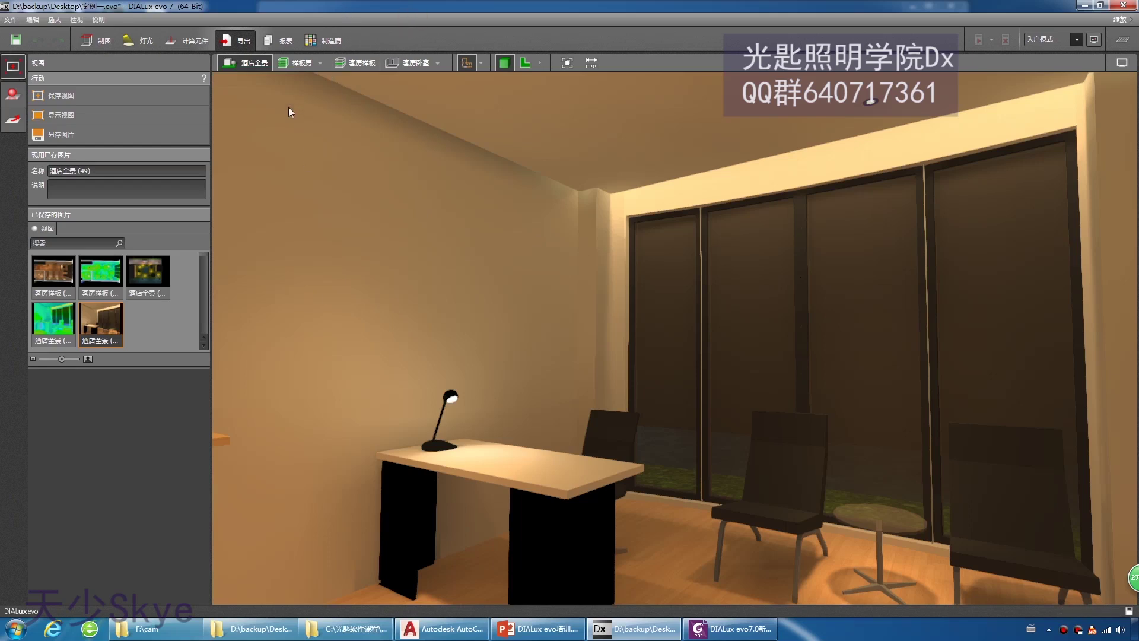
- Check the 课程目录 slide in PowerPoint, return to DIALux evo and look through the saved views
{"action": "left_click", "coordinate": [536, 628]}
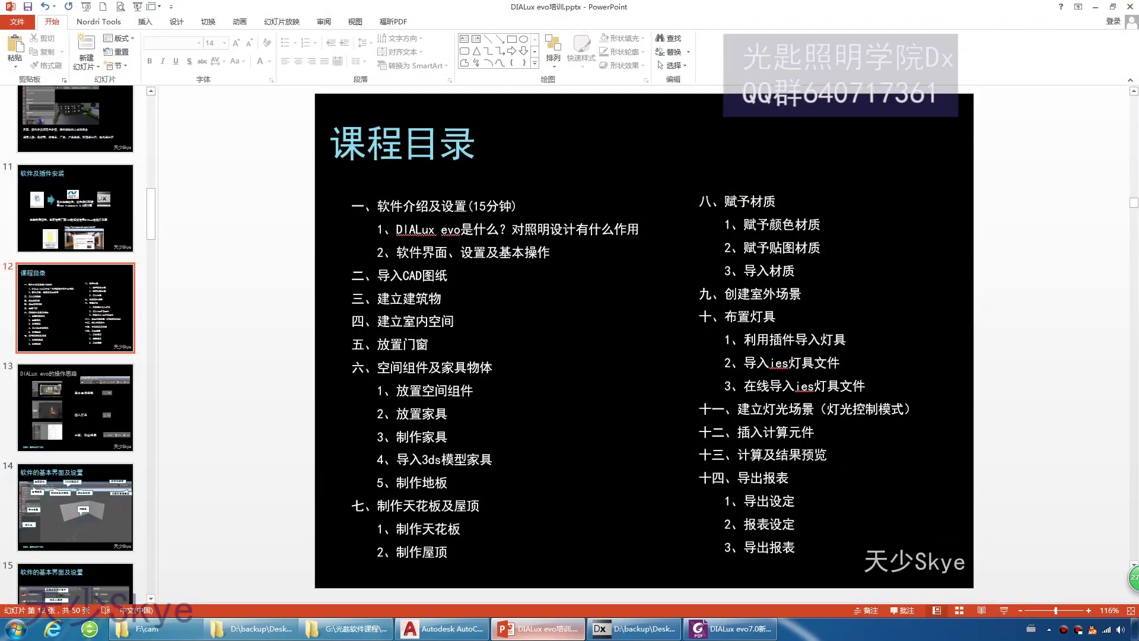
{"action": "left_click", "coordinate": [632, 629]}
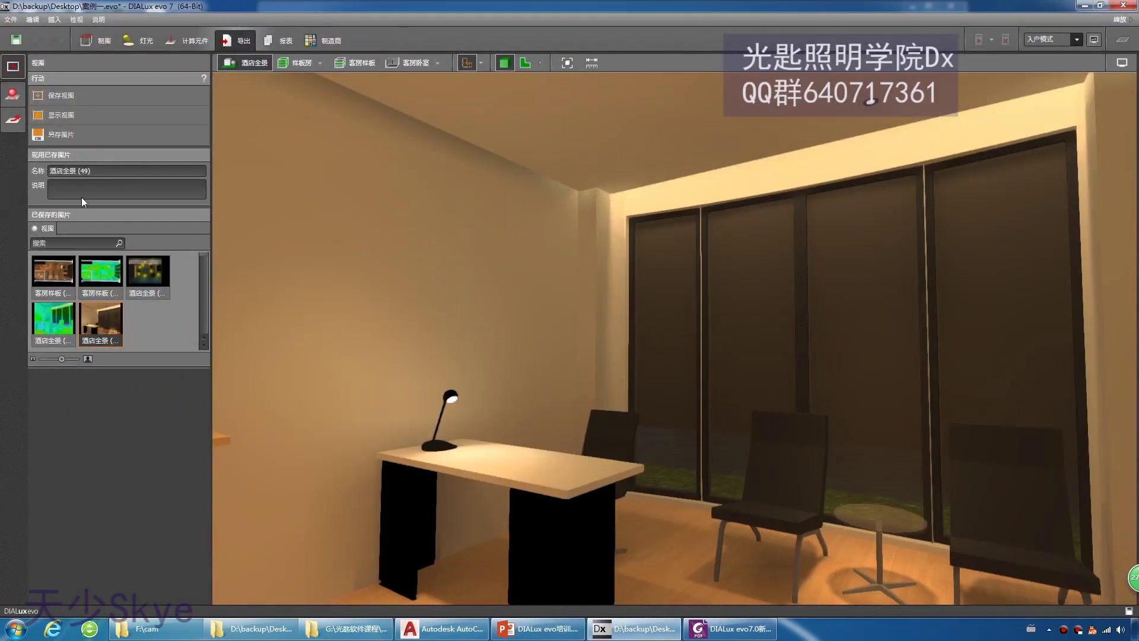
{"action": "left_click", "coordinate": [108, 280]}
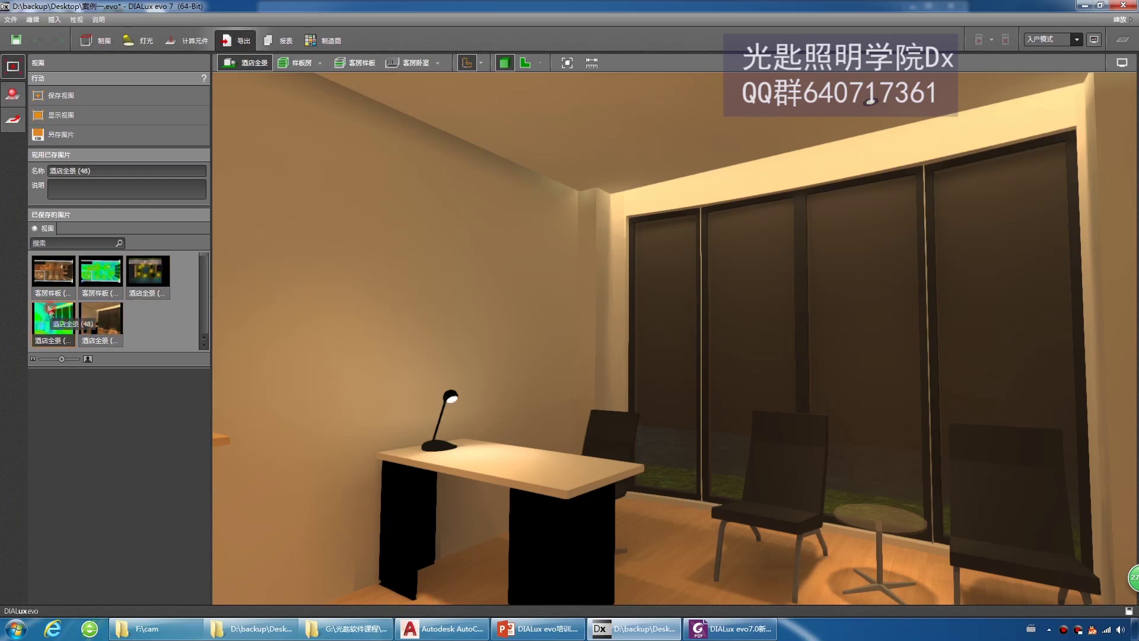
{"action": "left_click", "coordinate": [158, 272]}
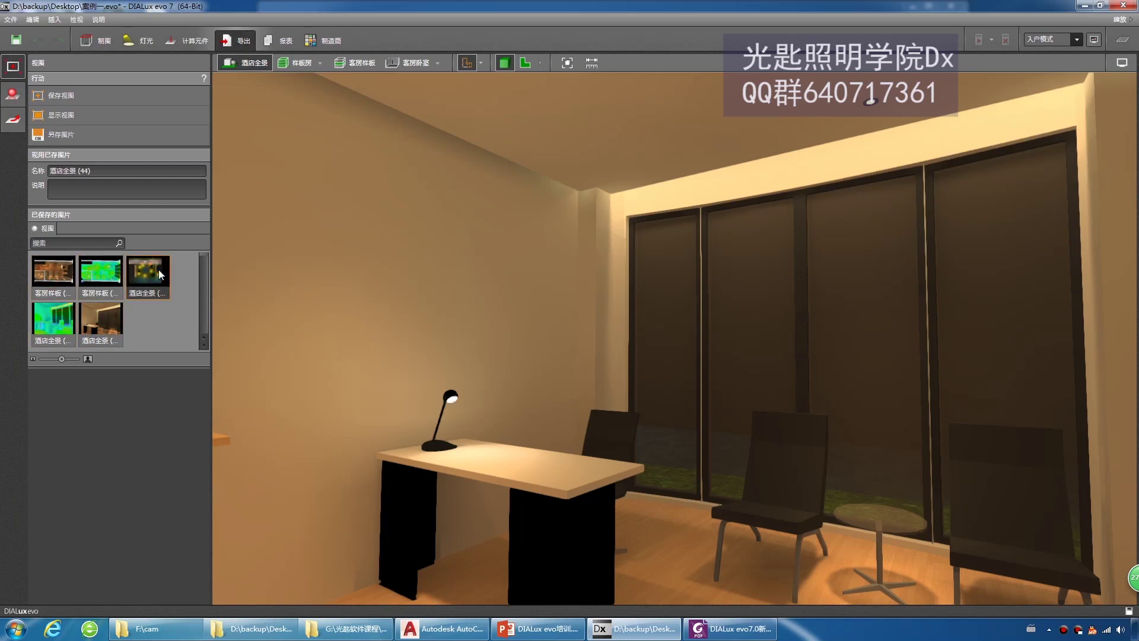